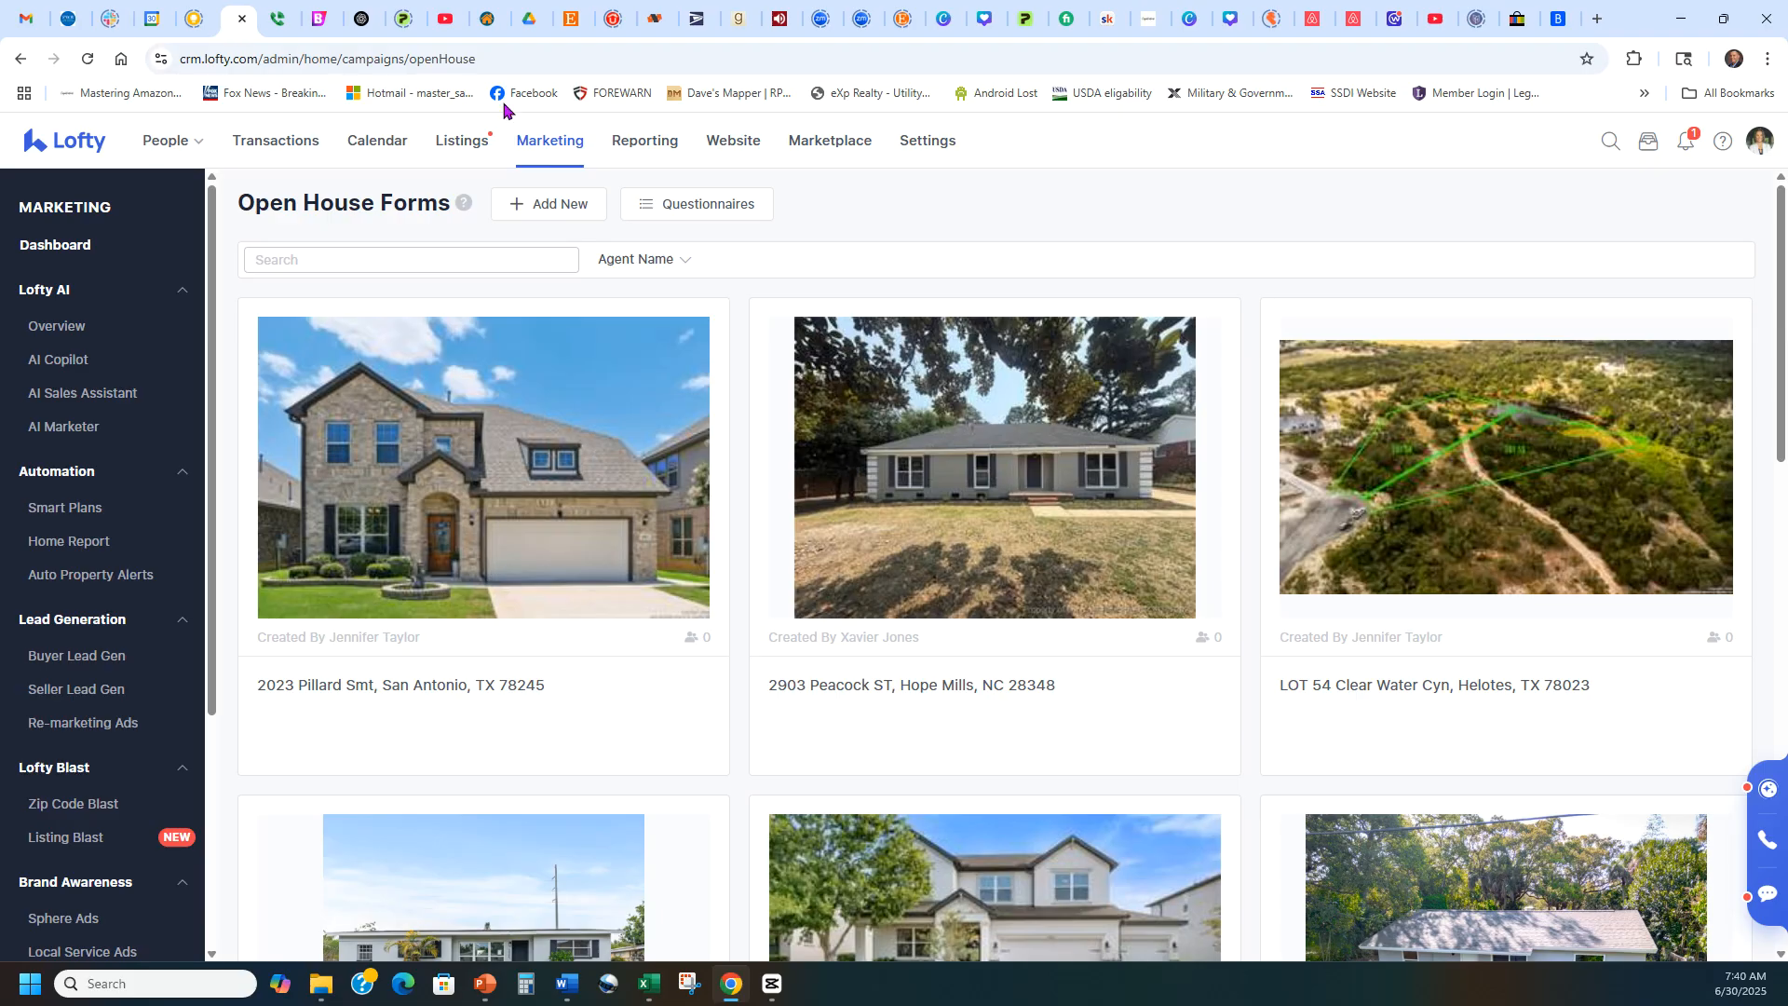
# Go to the marketing Open House Forms, view the questionnaires list and open the Default Questionnaire for editing.
pyautogui.click(545, 149)
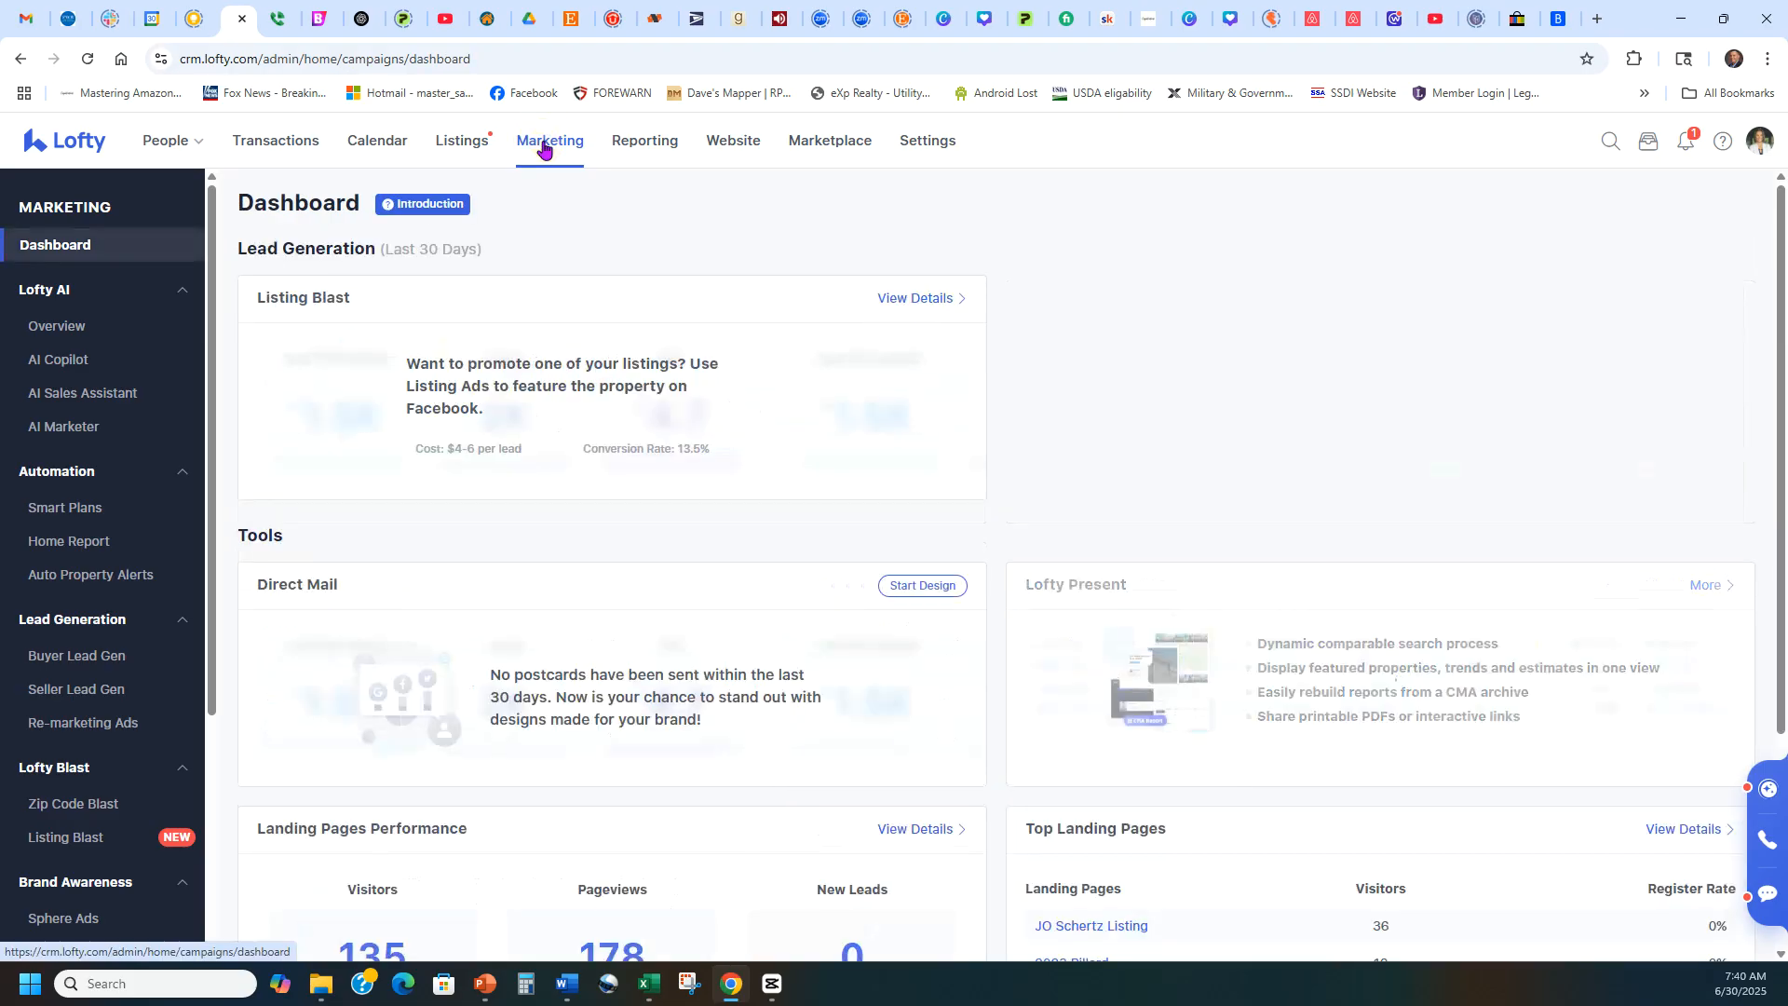
pyautogui.scroll(-4, 158, 361)
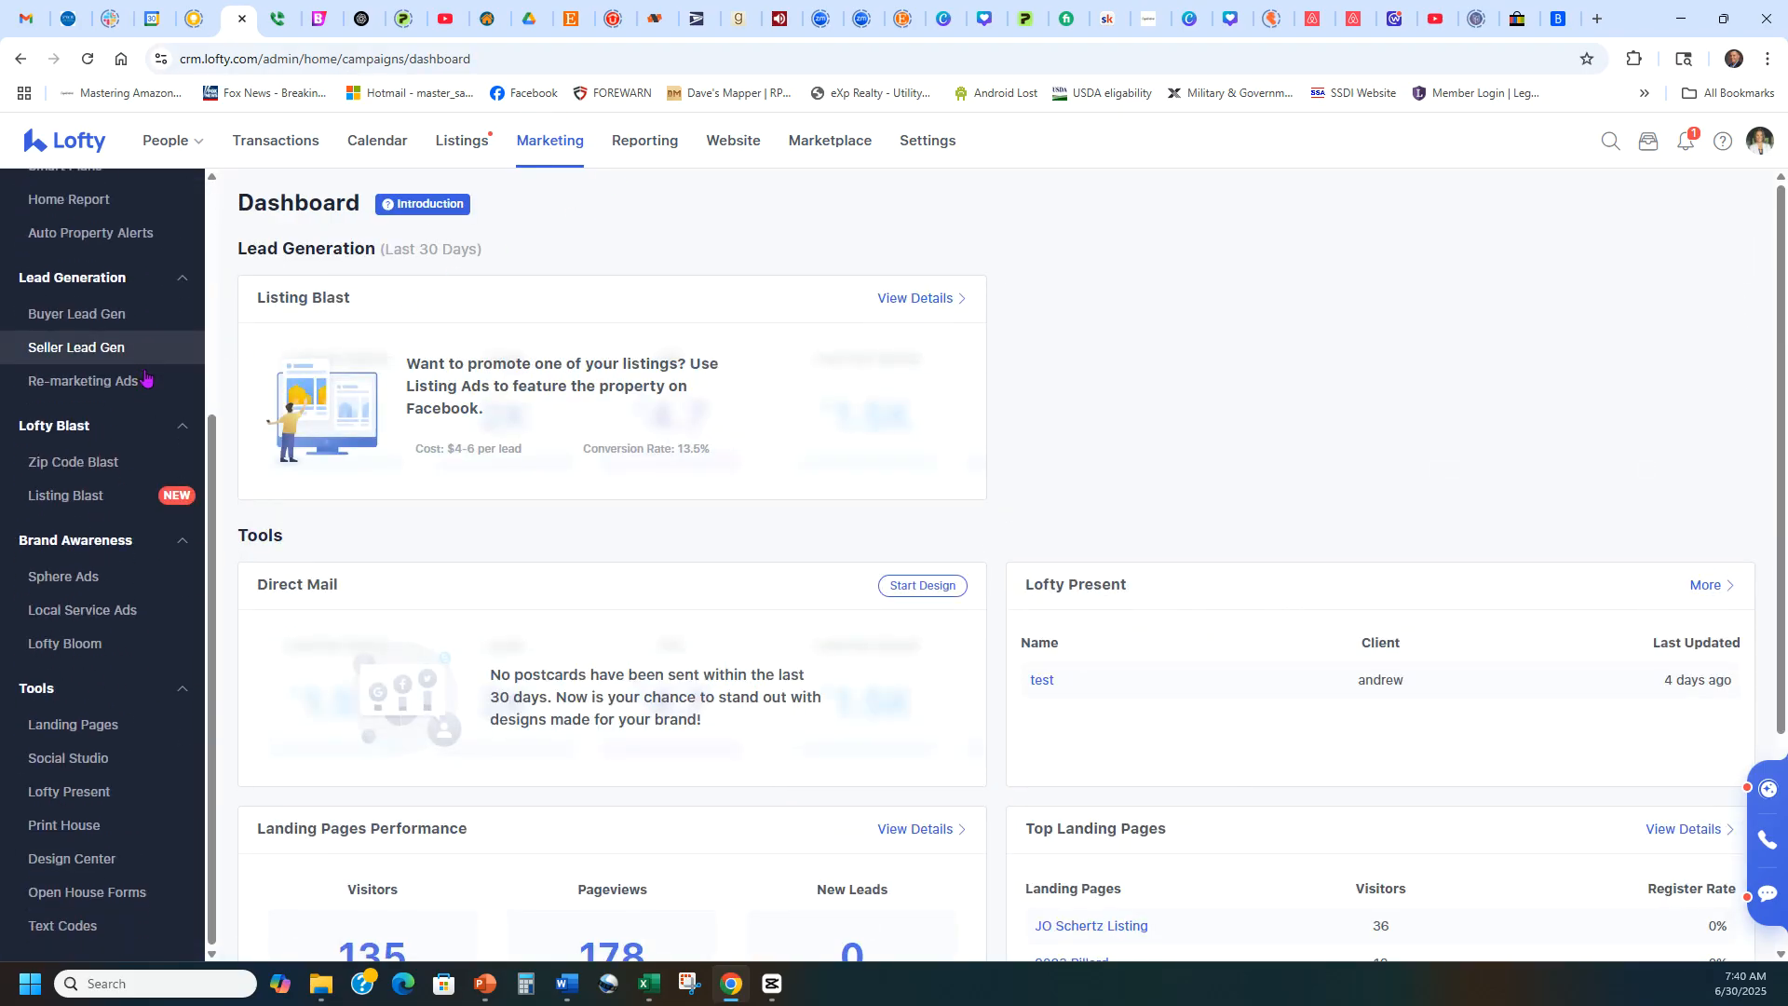
pyautogui.click(77, 896)
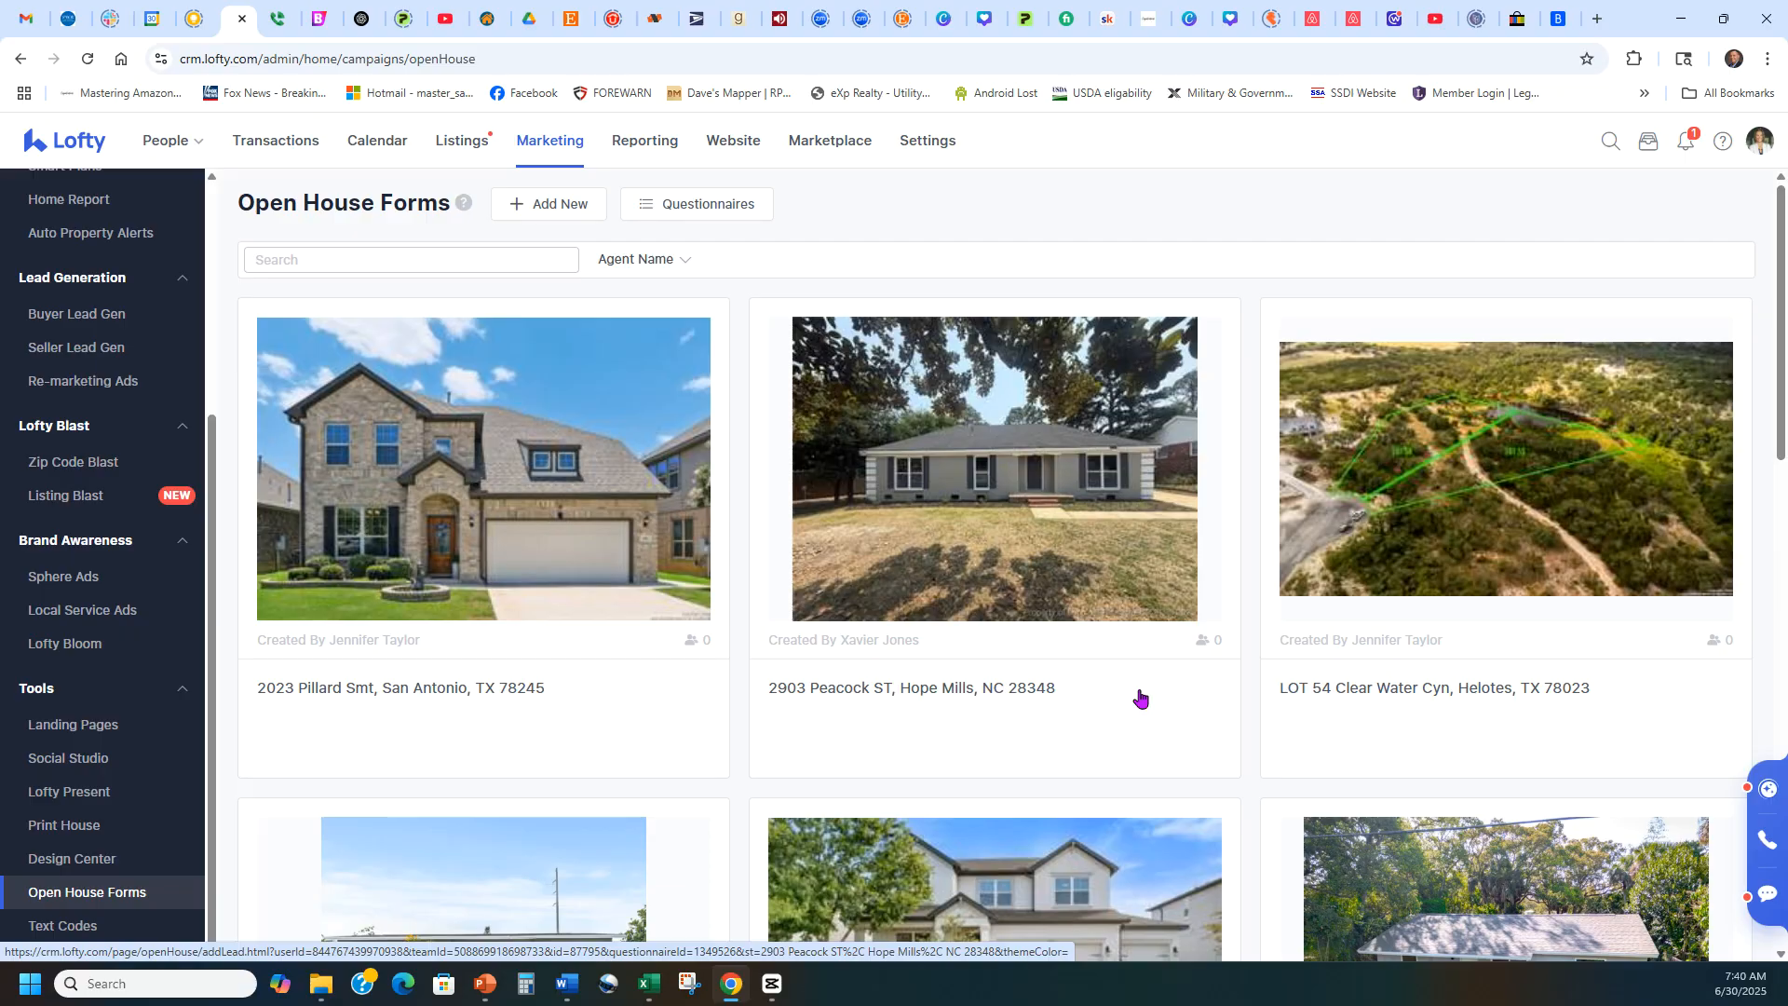
pyautogui.click(703, 205)
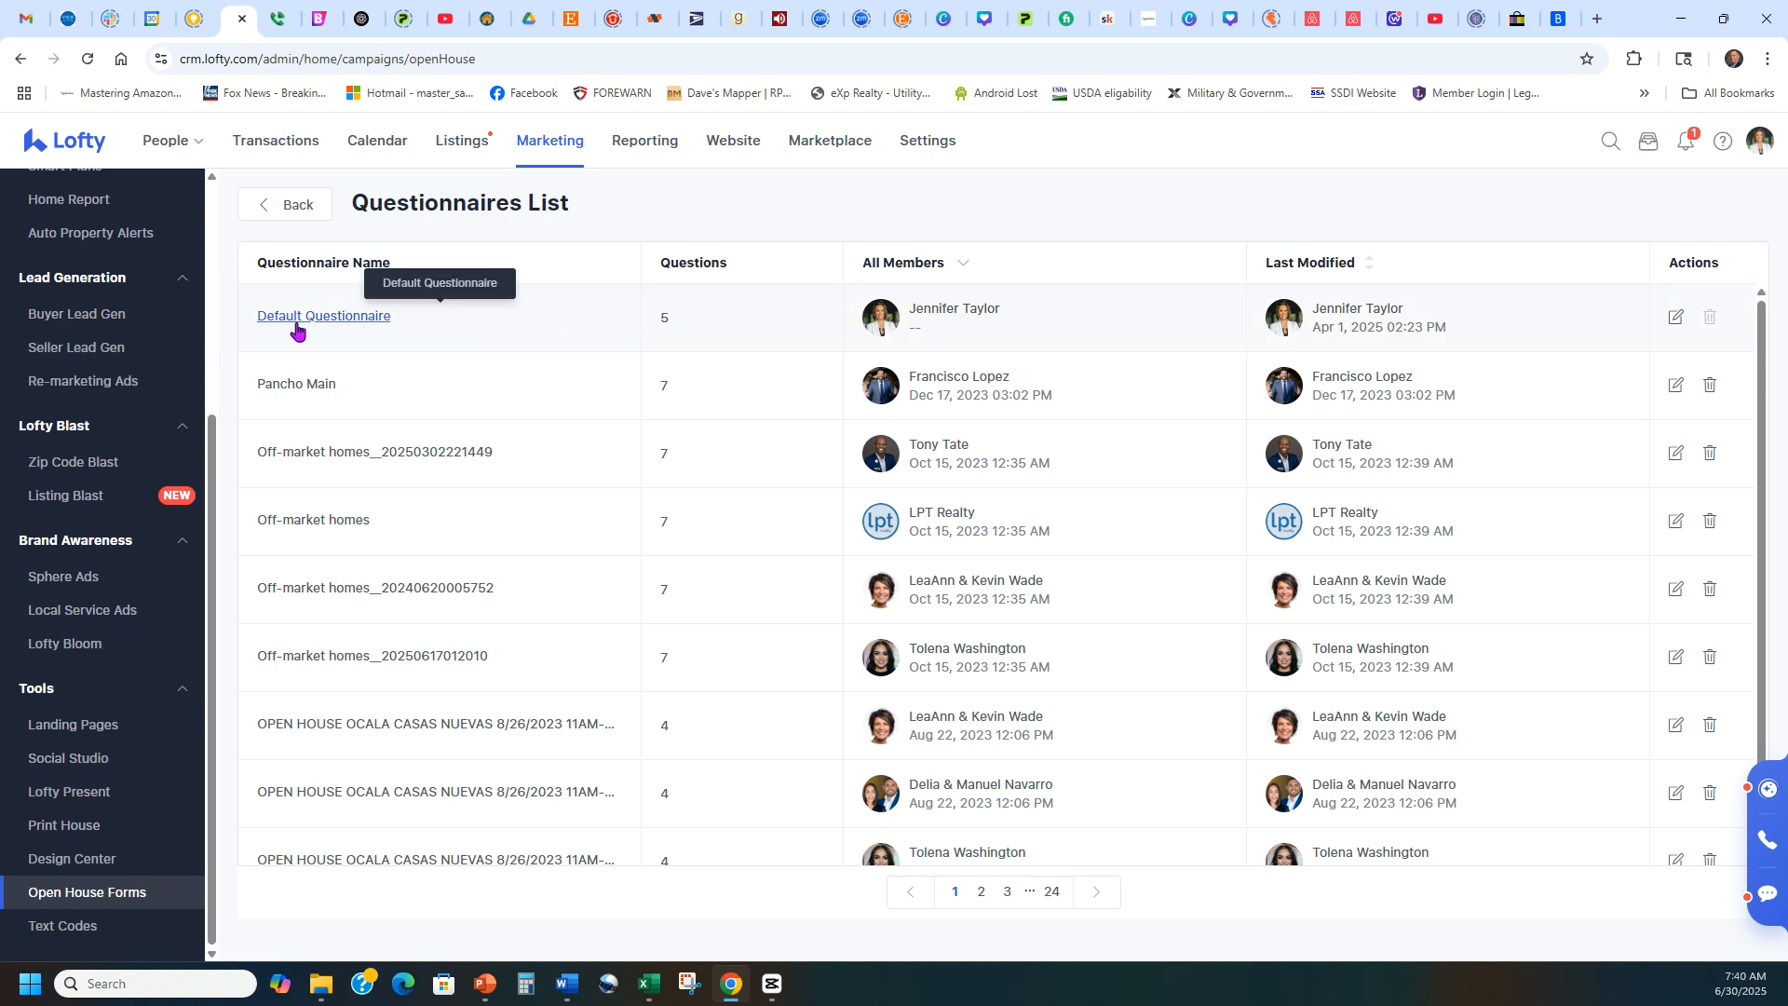
pyautogui.click(1675, 321)
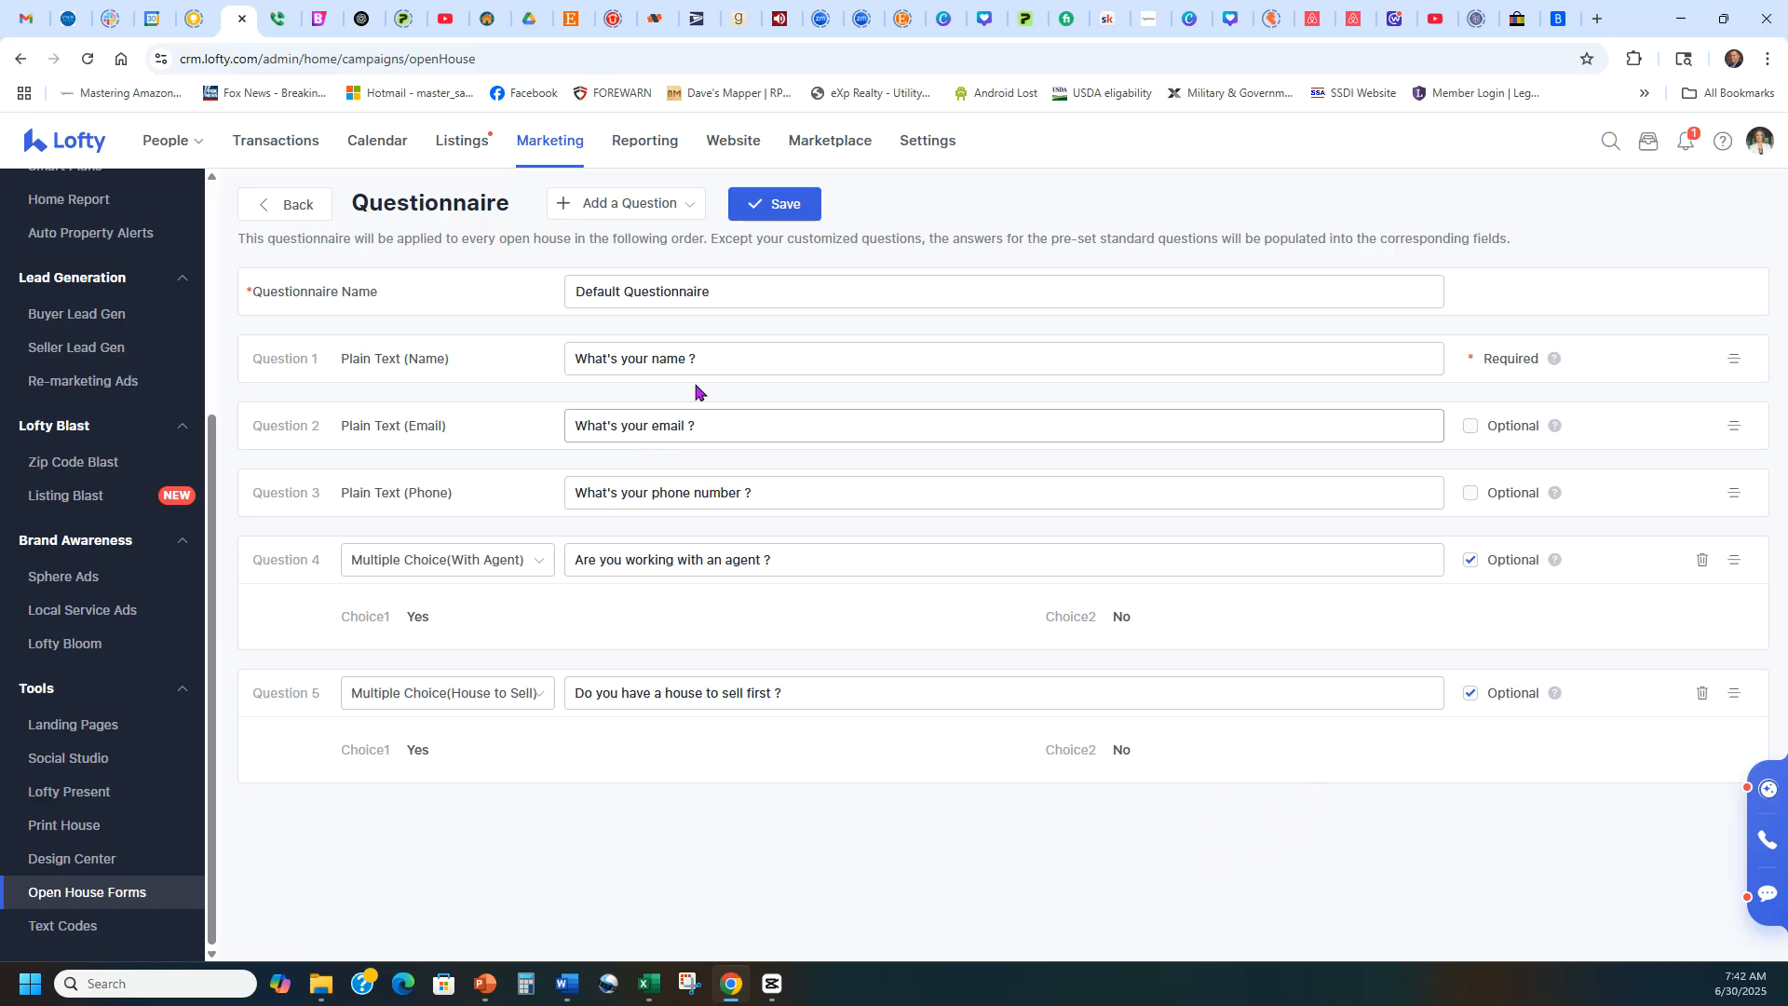
# Try adding a customized multiple-choice question to the Default Questionnaire, check its preset types, and delete the question.
pyautogui.click(605, 205)
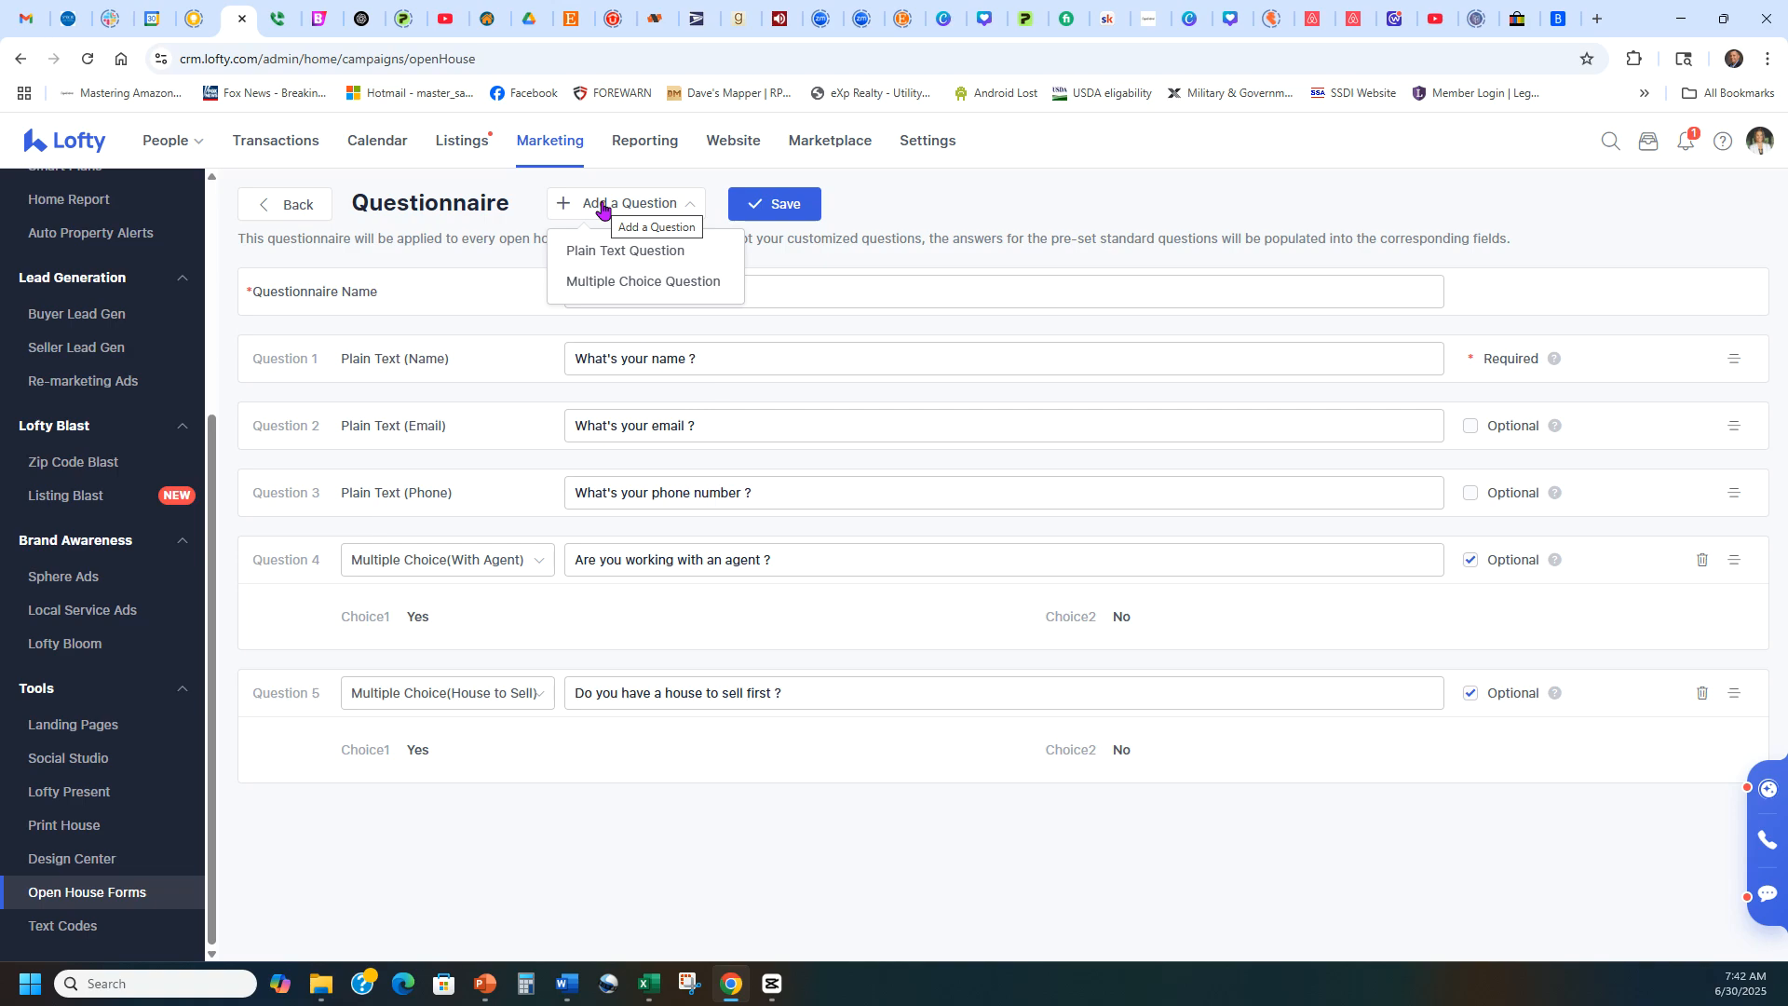
pyautogui.click(606, 282)
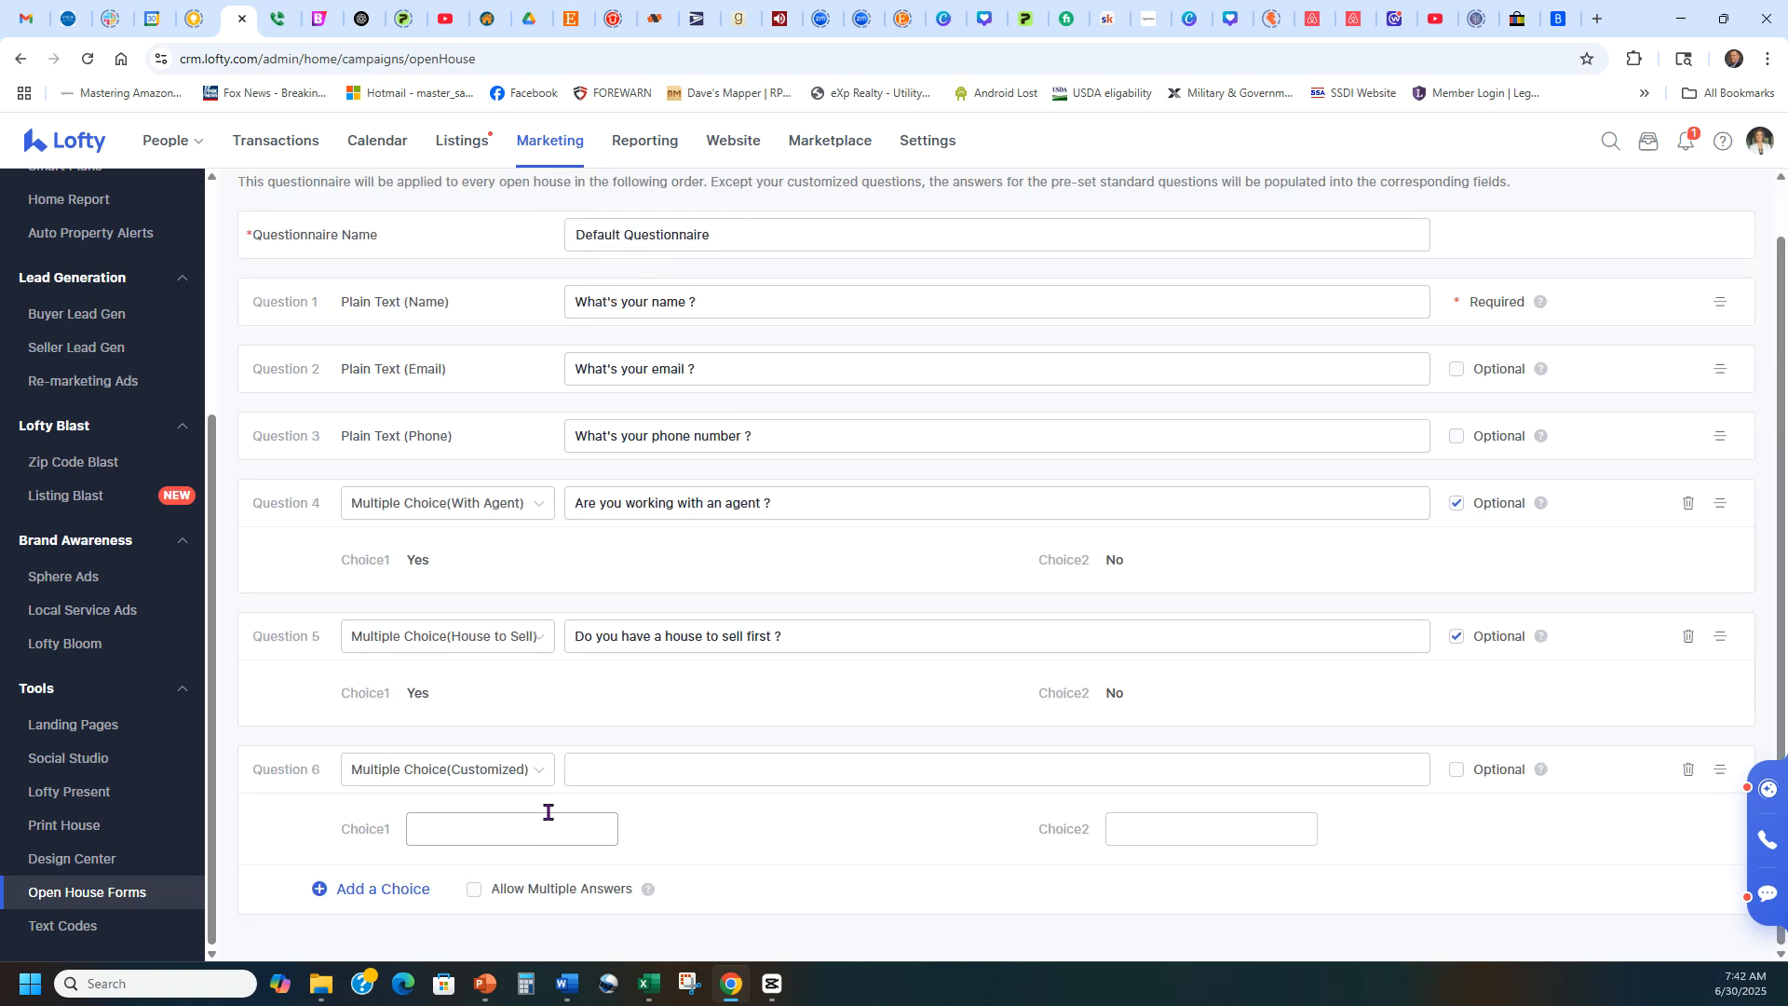
pyautogui.click(495, 770)
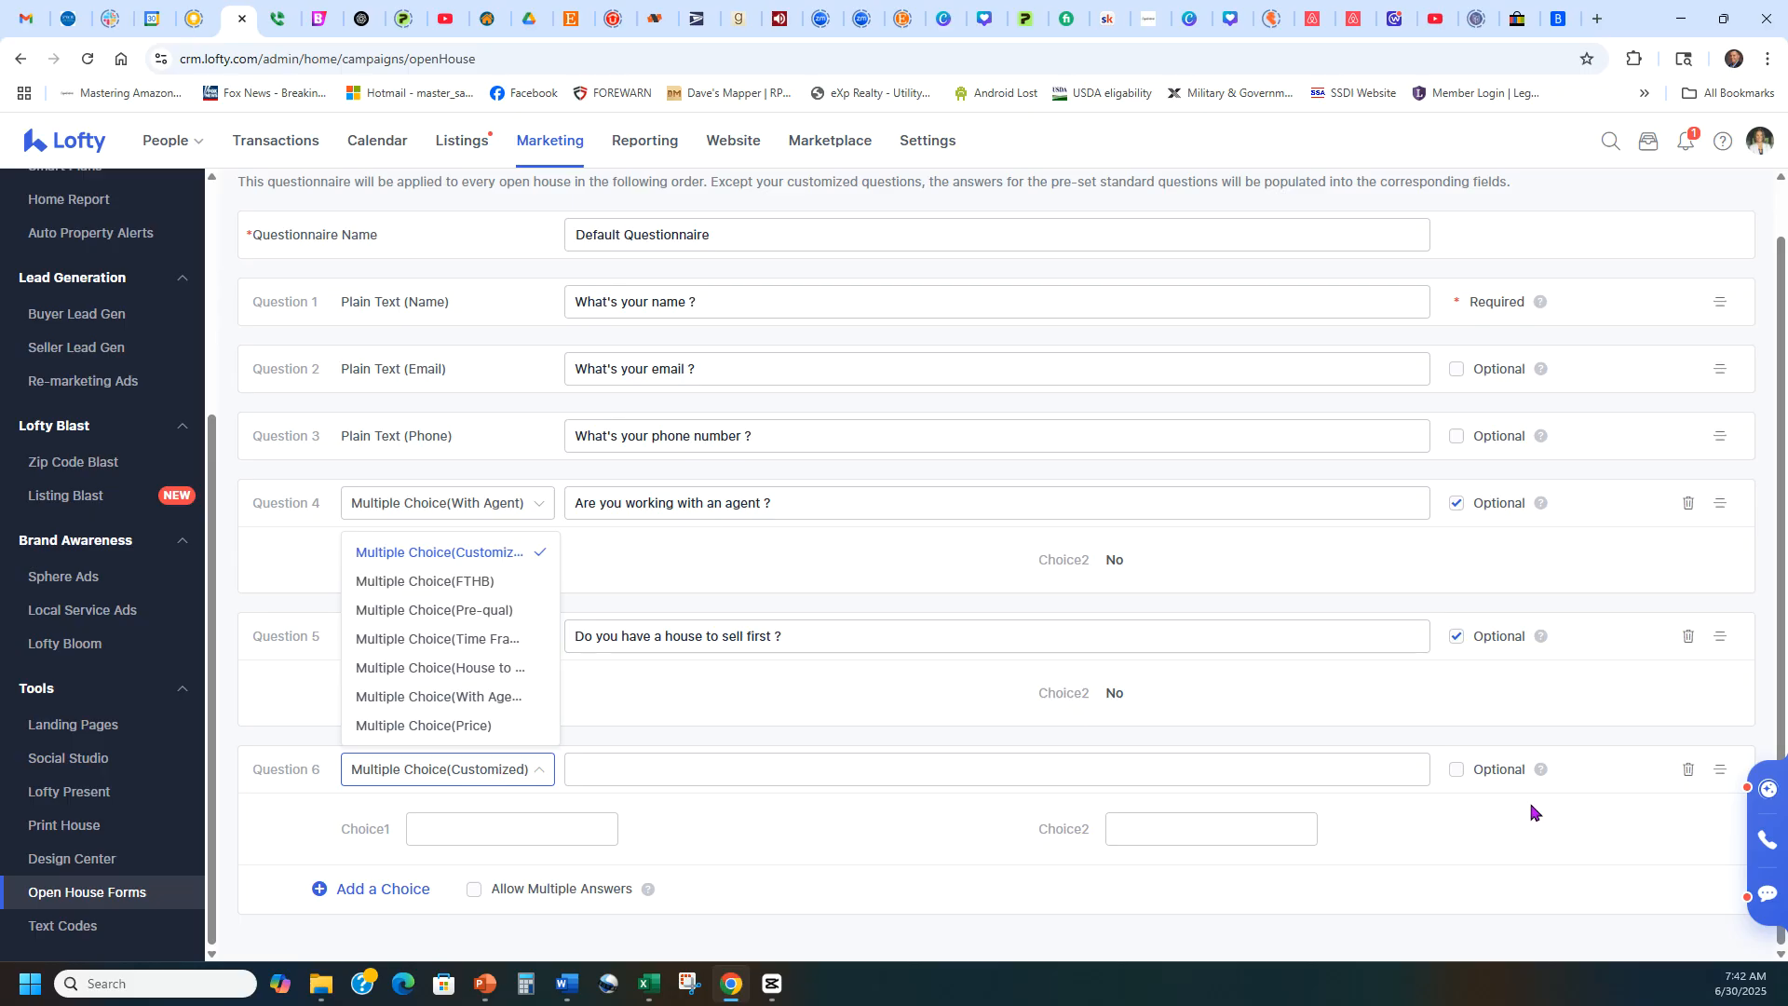
pyautogui.click(1689, 769)
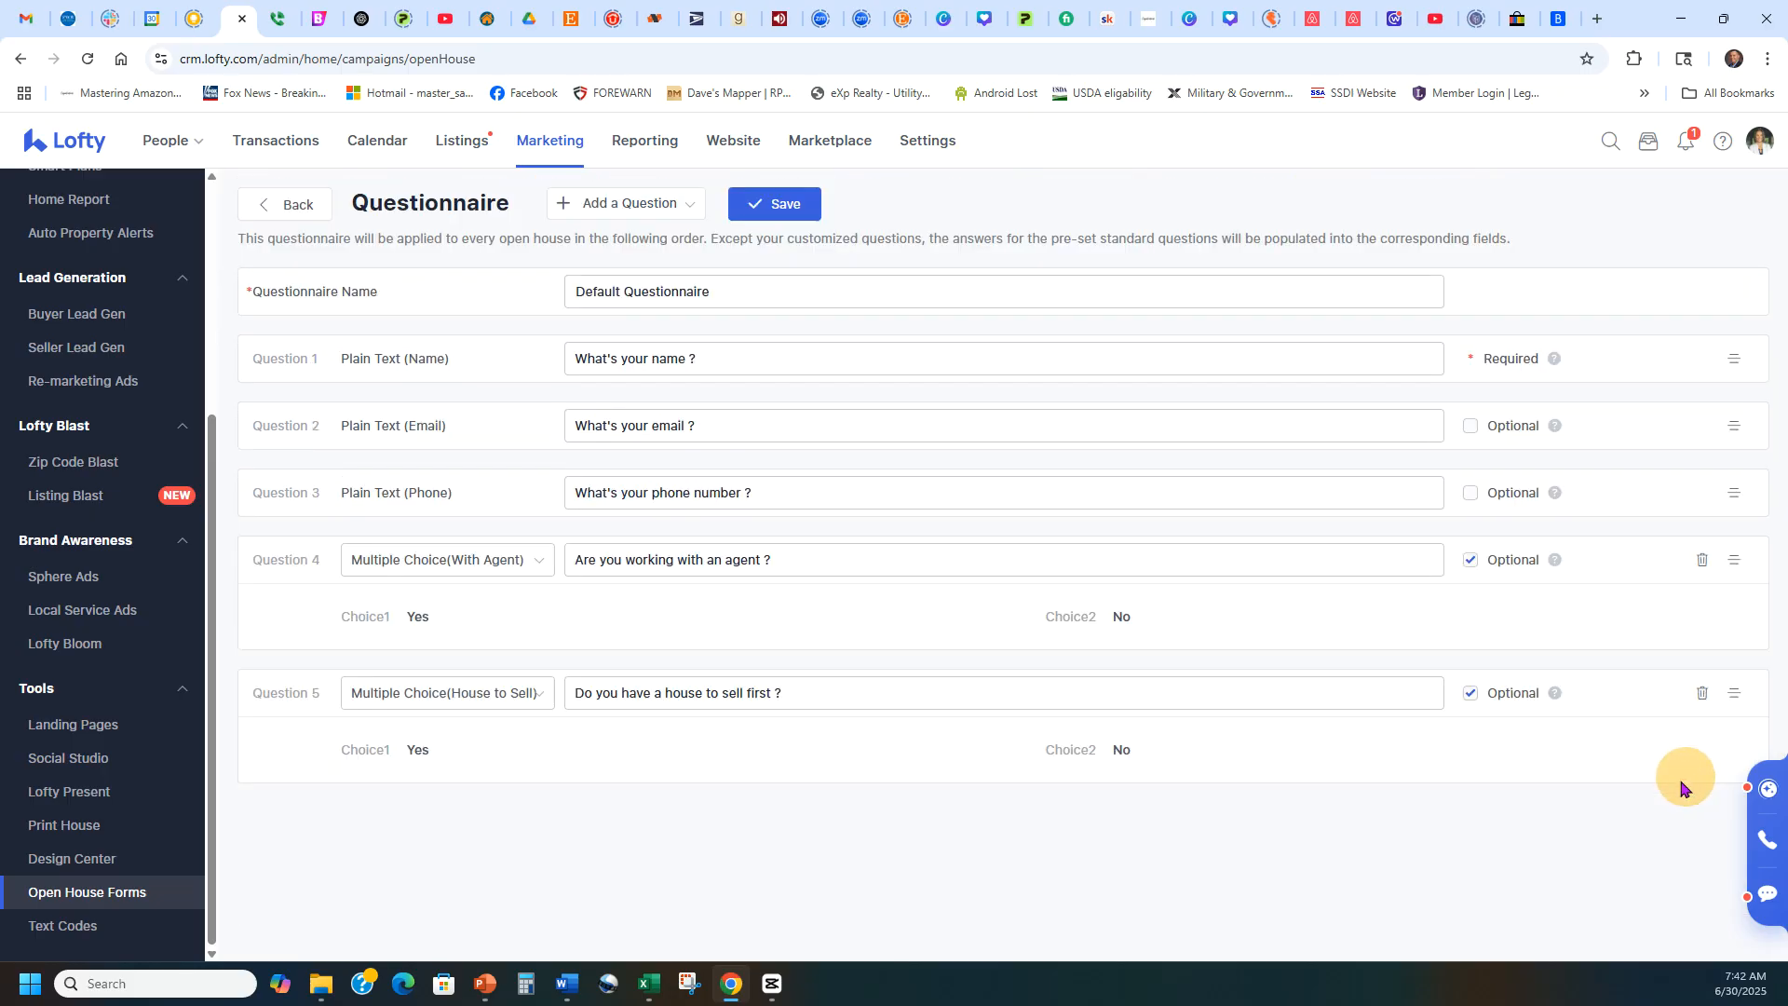
pyautogui.click(678, 825)
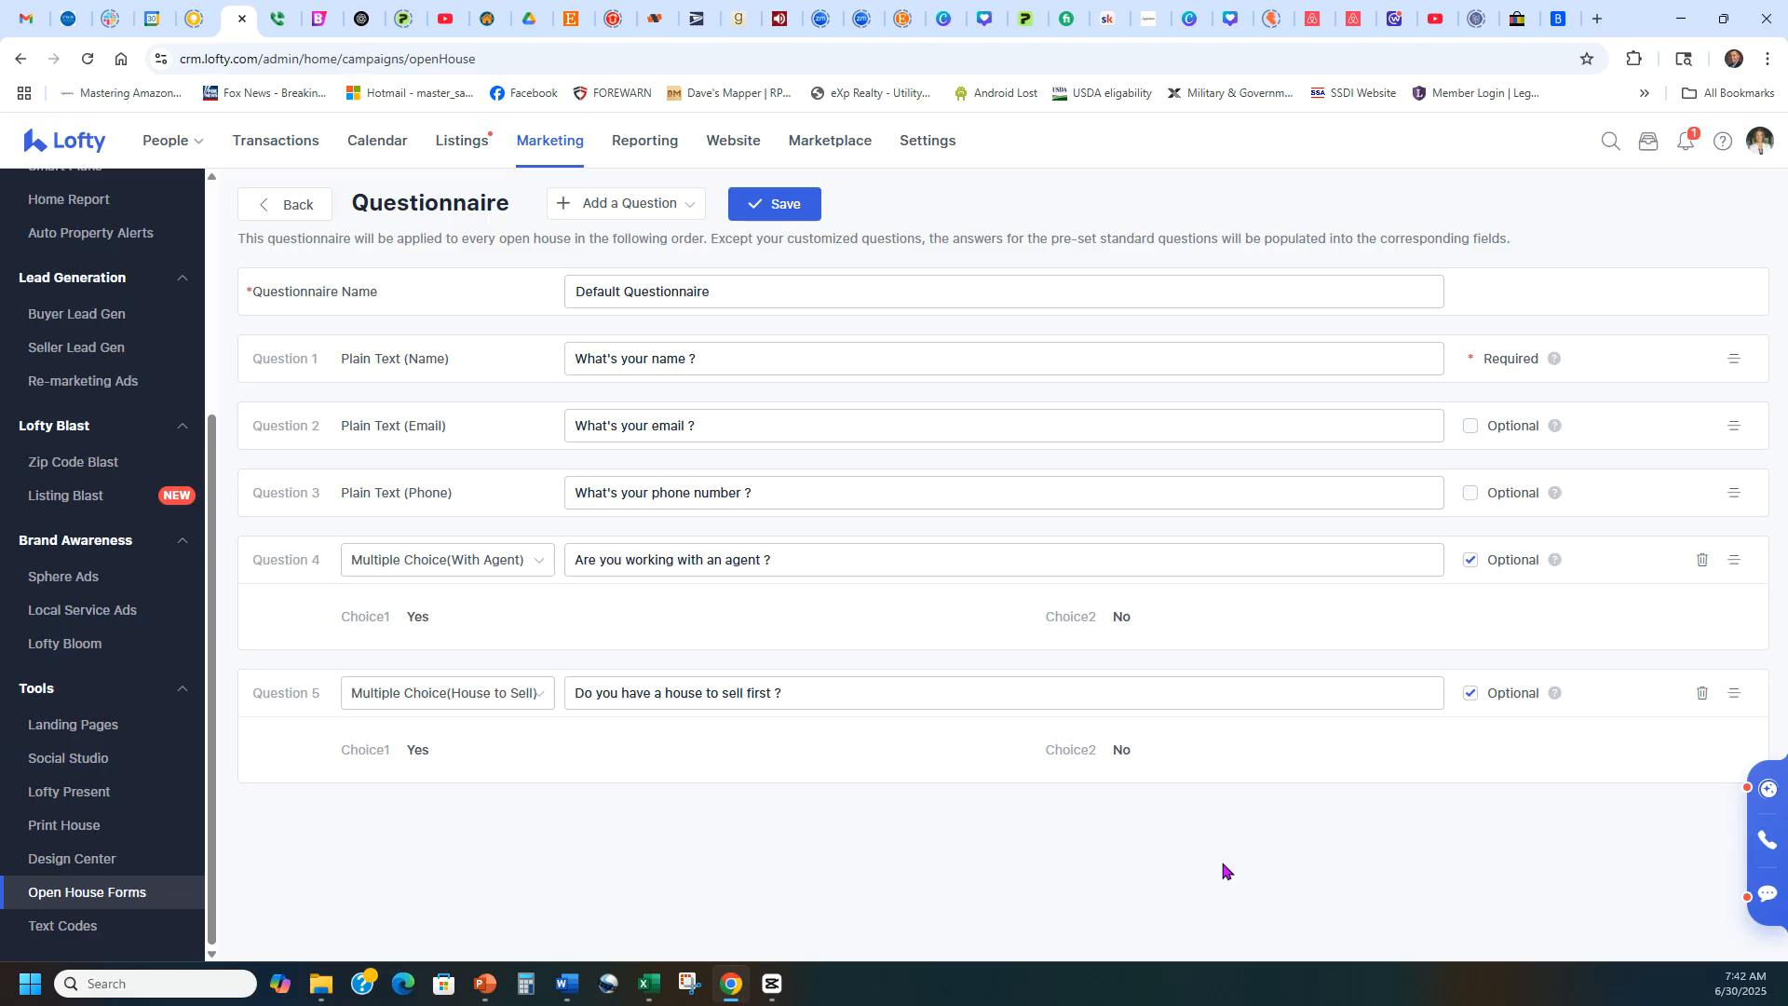
# Save the Default Questionnaire and return to the Open House Forms overview.
pyautogui.click(785, 211)
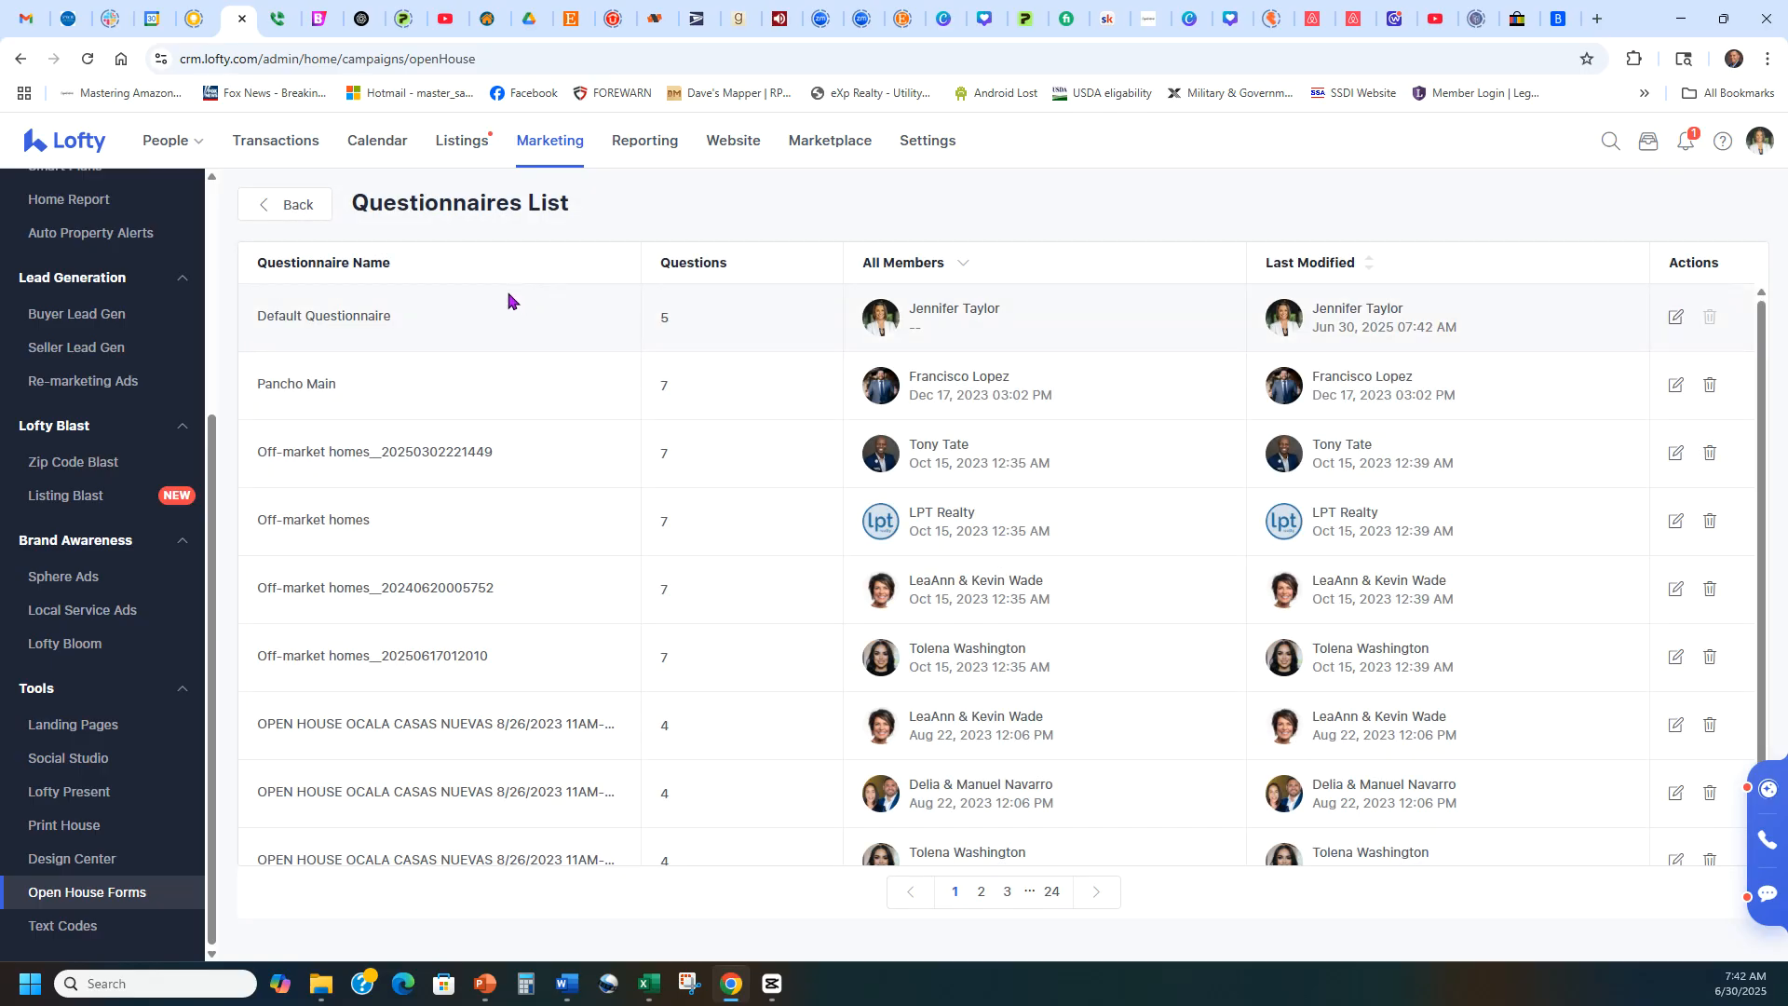
pyautogui.click(275, 206)
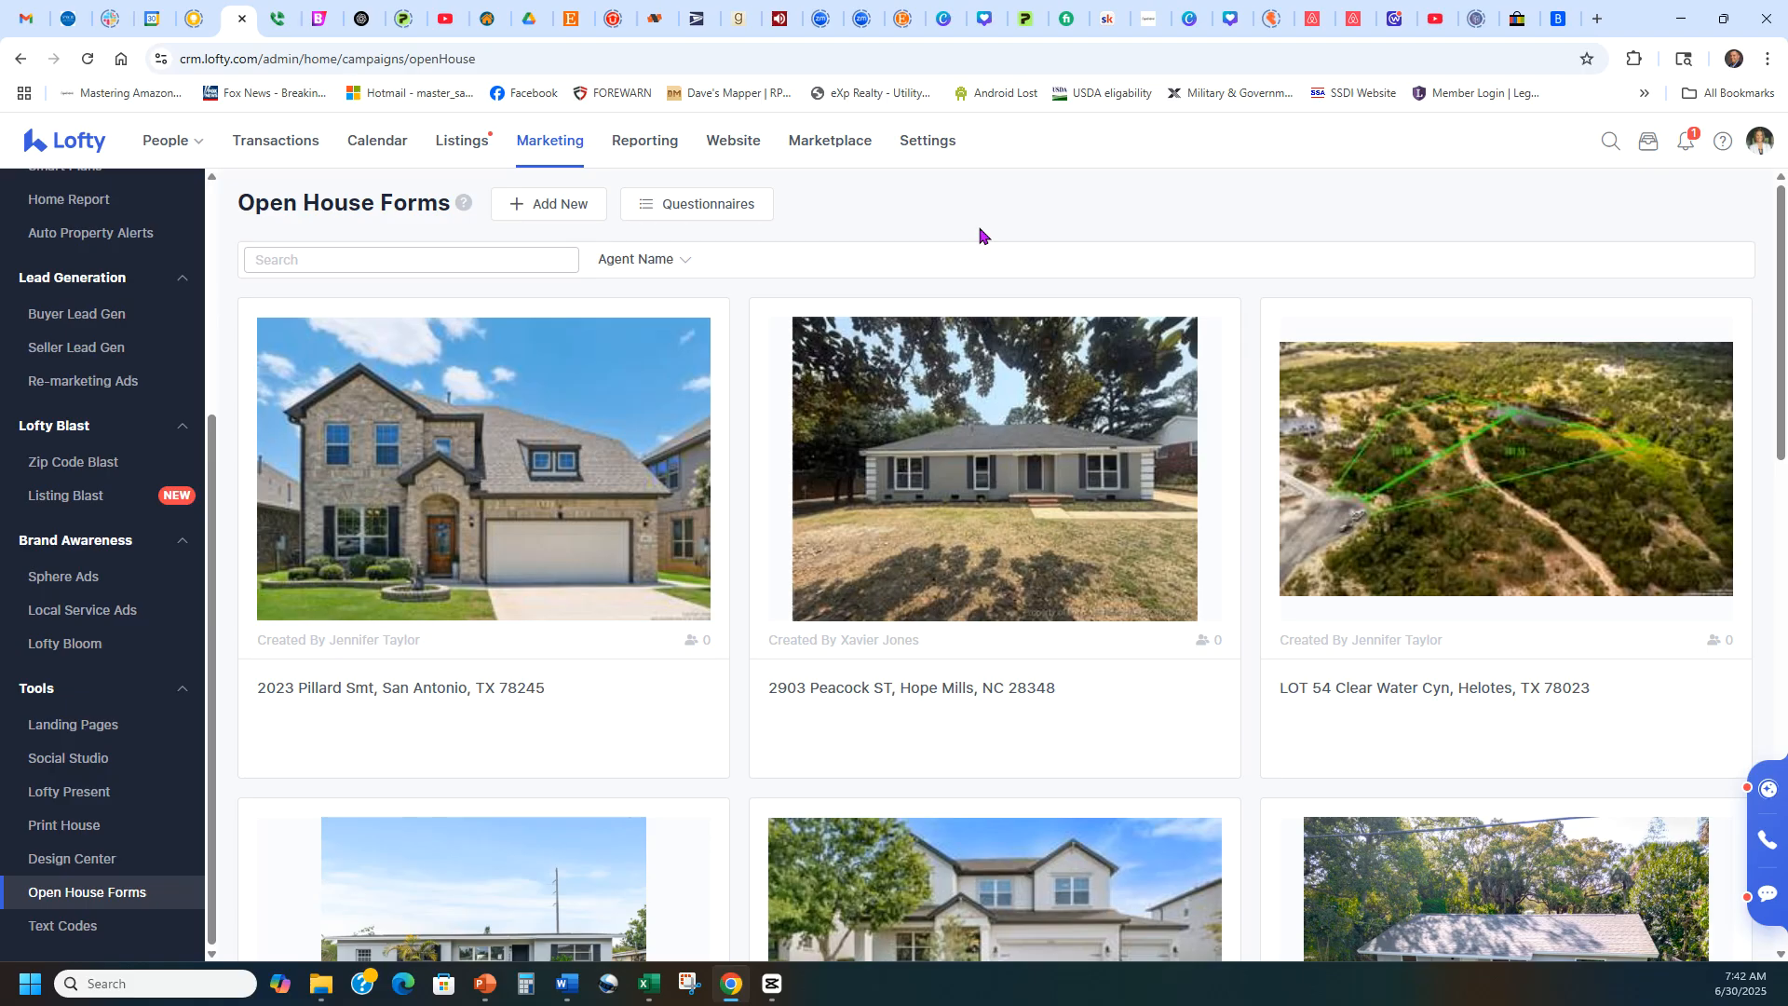
# Start a new open house using the first suggested address for "154" and keep the preselected front exterior photo as its image.
pyautogui.click(539, 207)
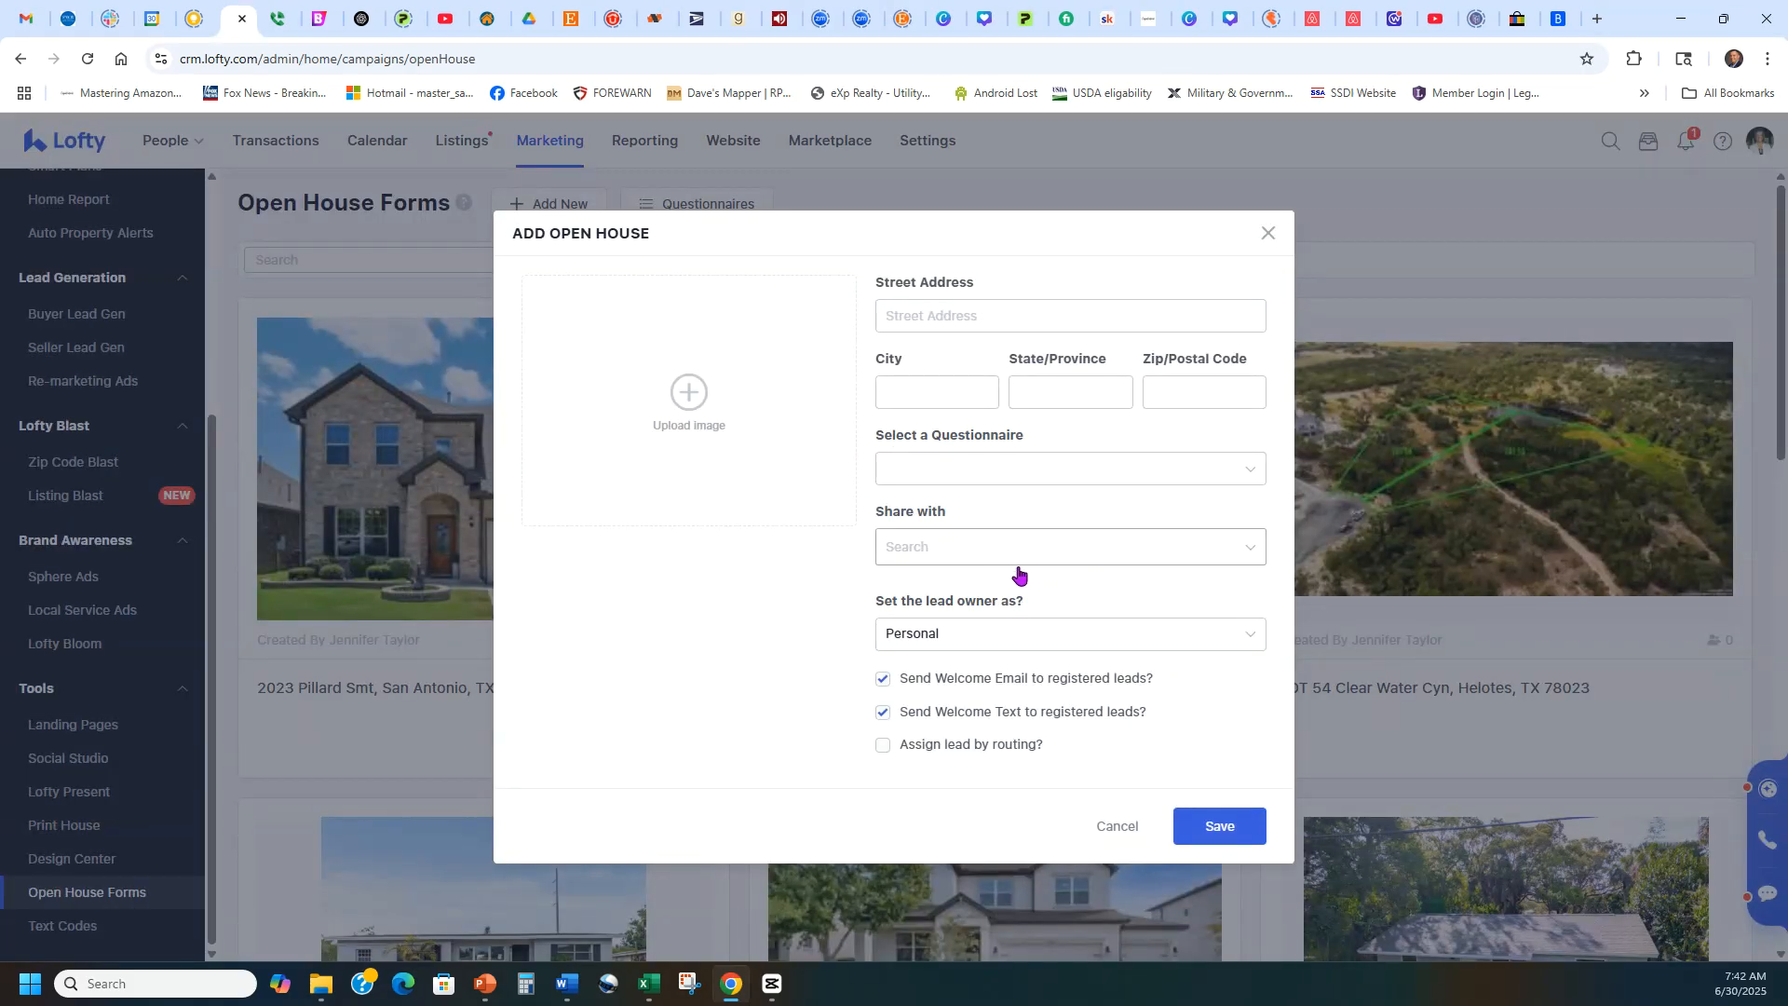
pyautogui.click(961, 319)
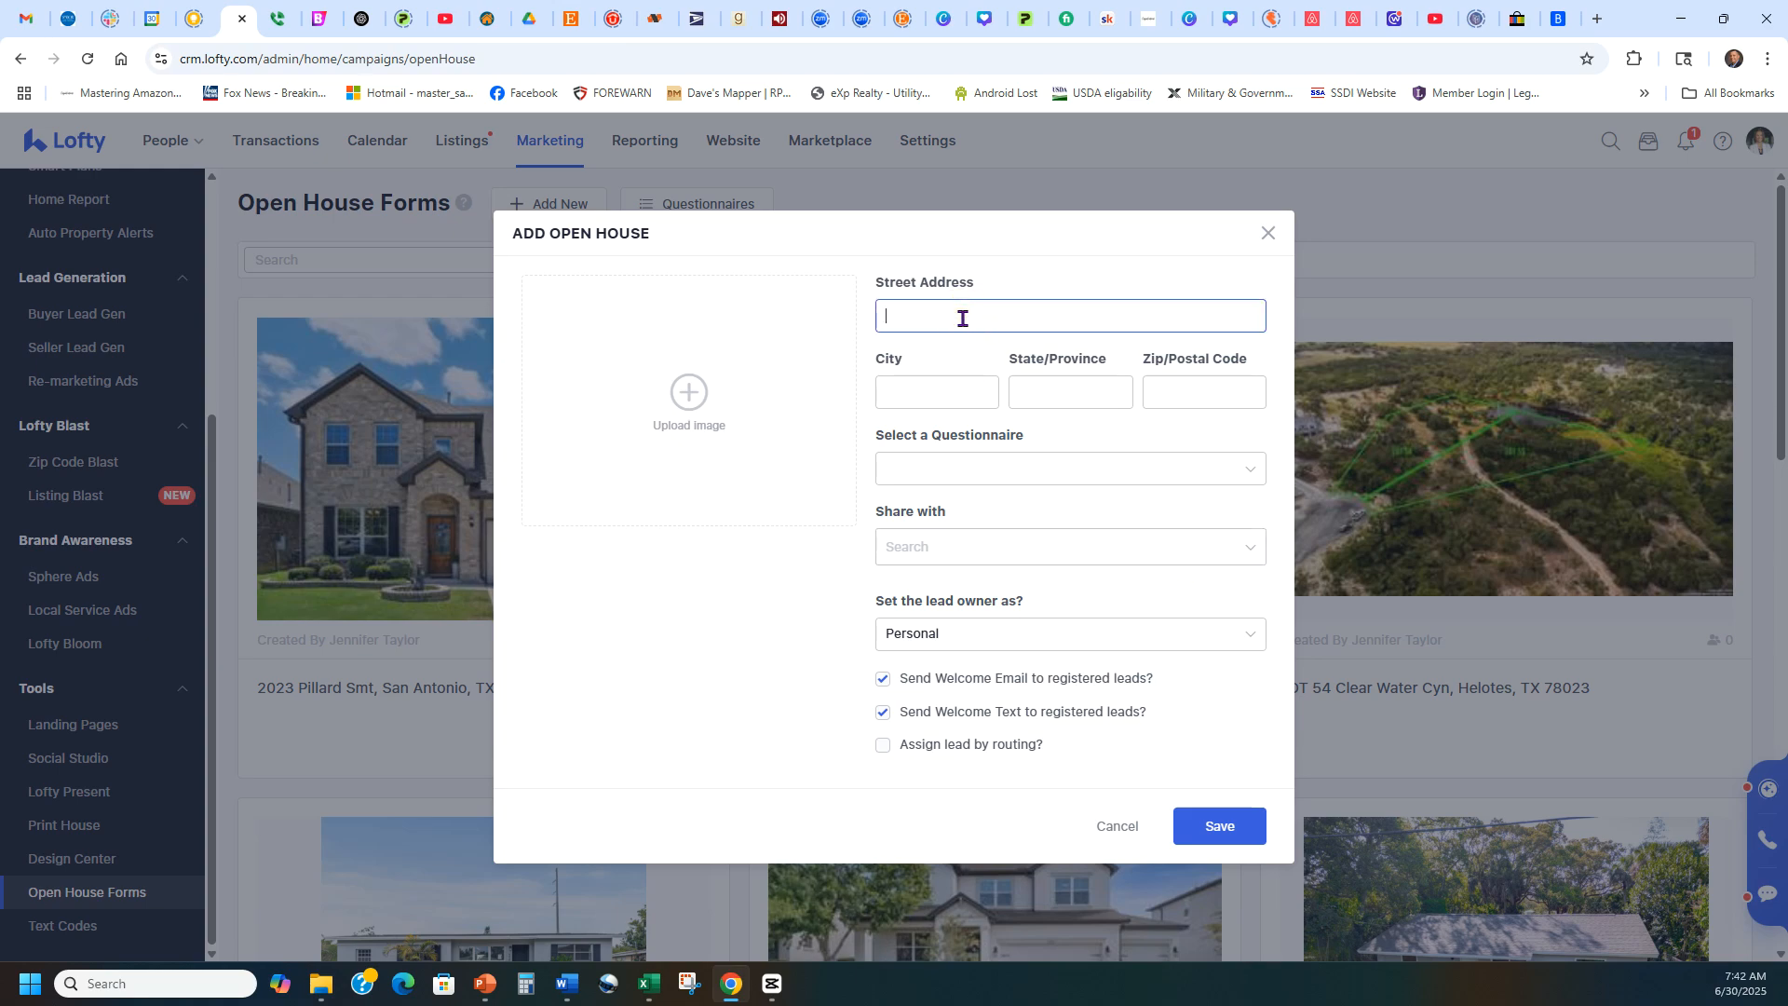
pyautogui.write('154')
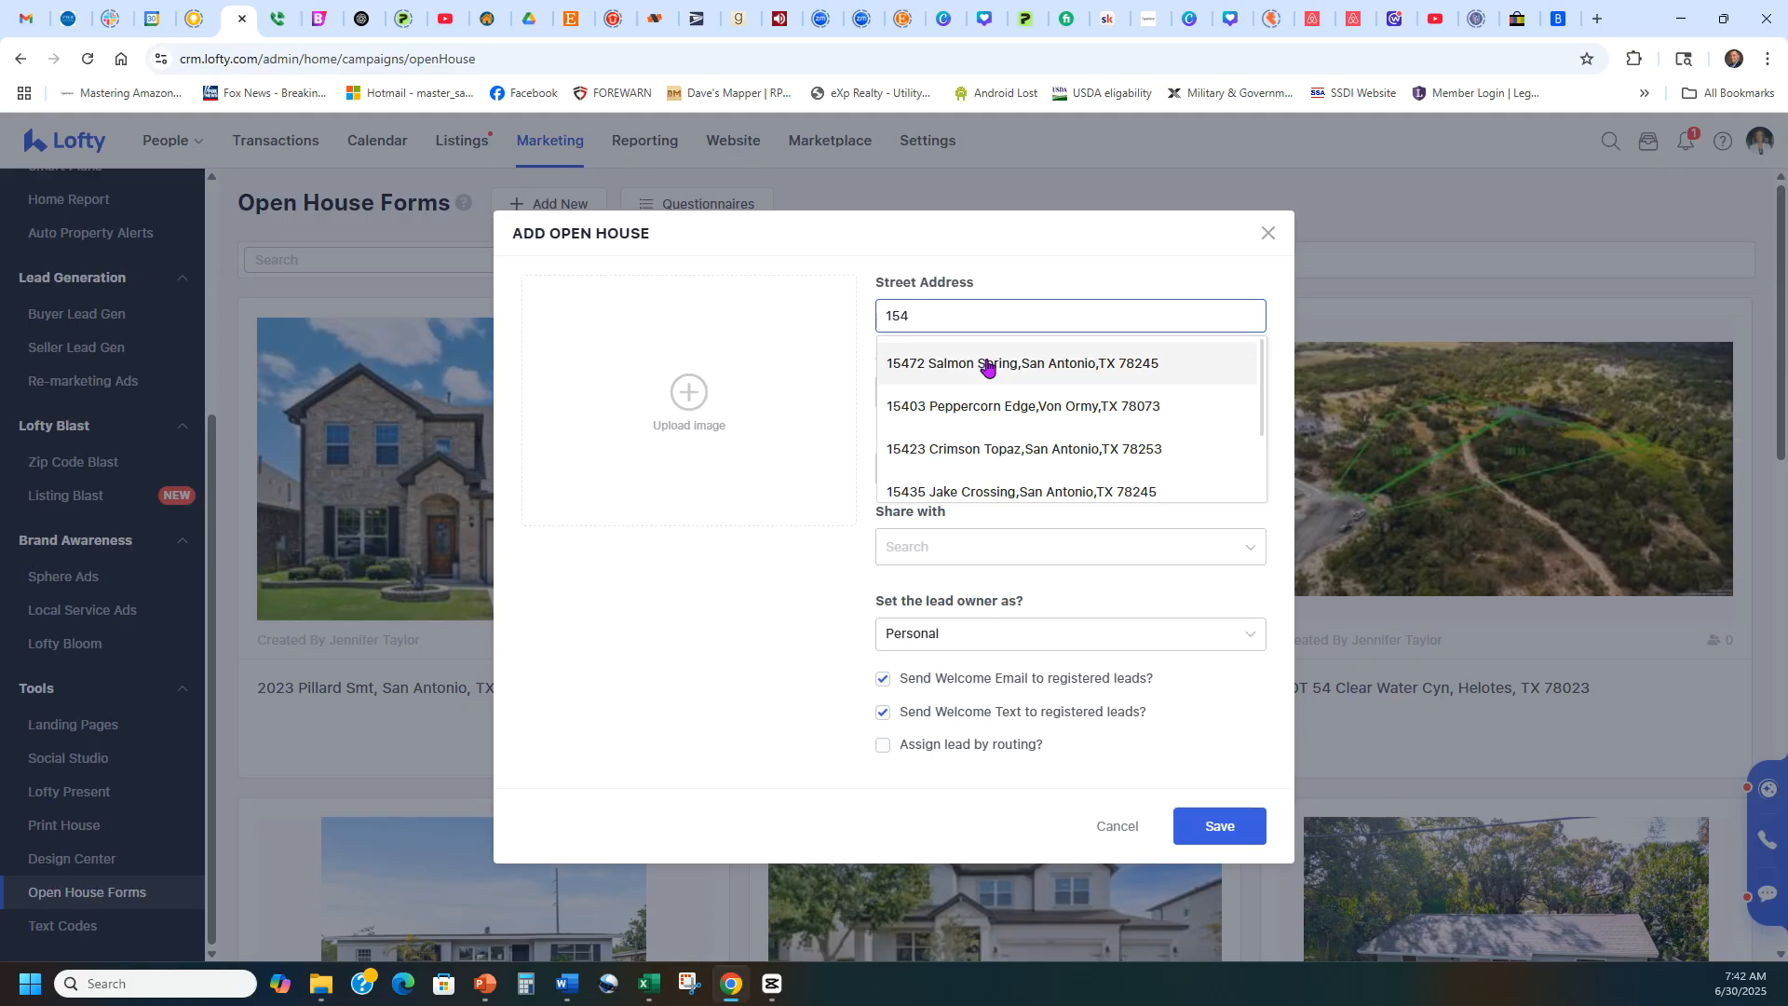
pyautogui.click(987, 365)
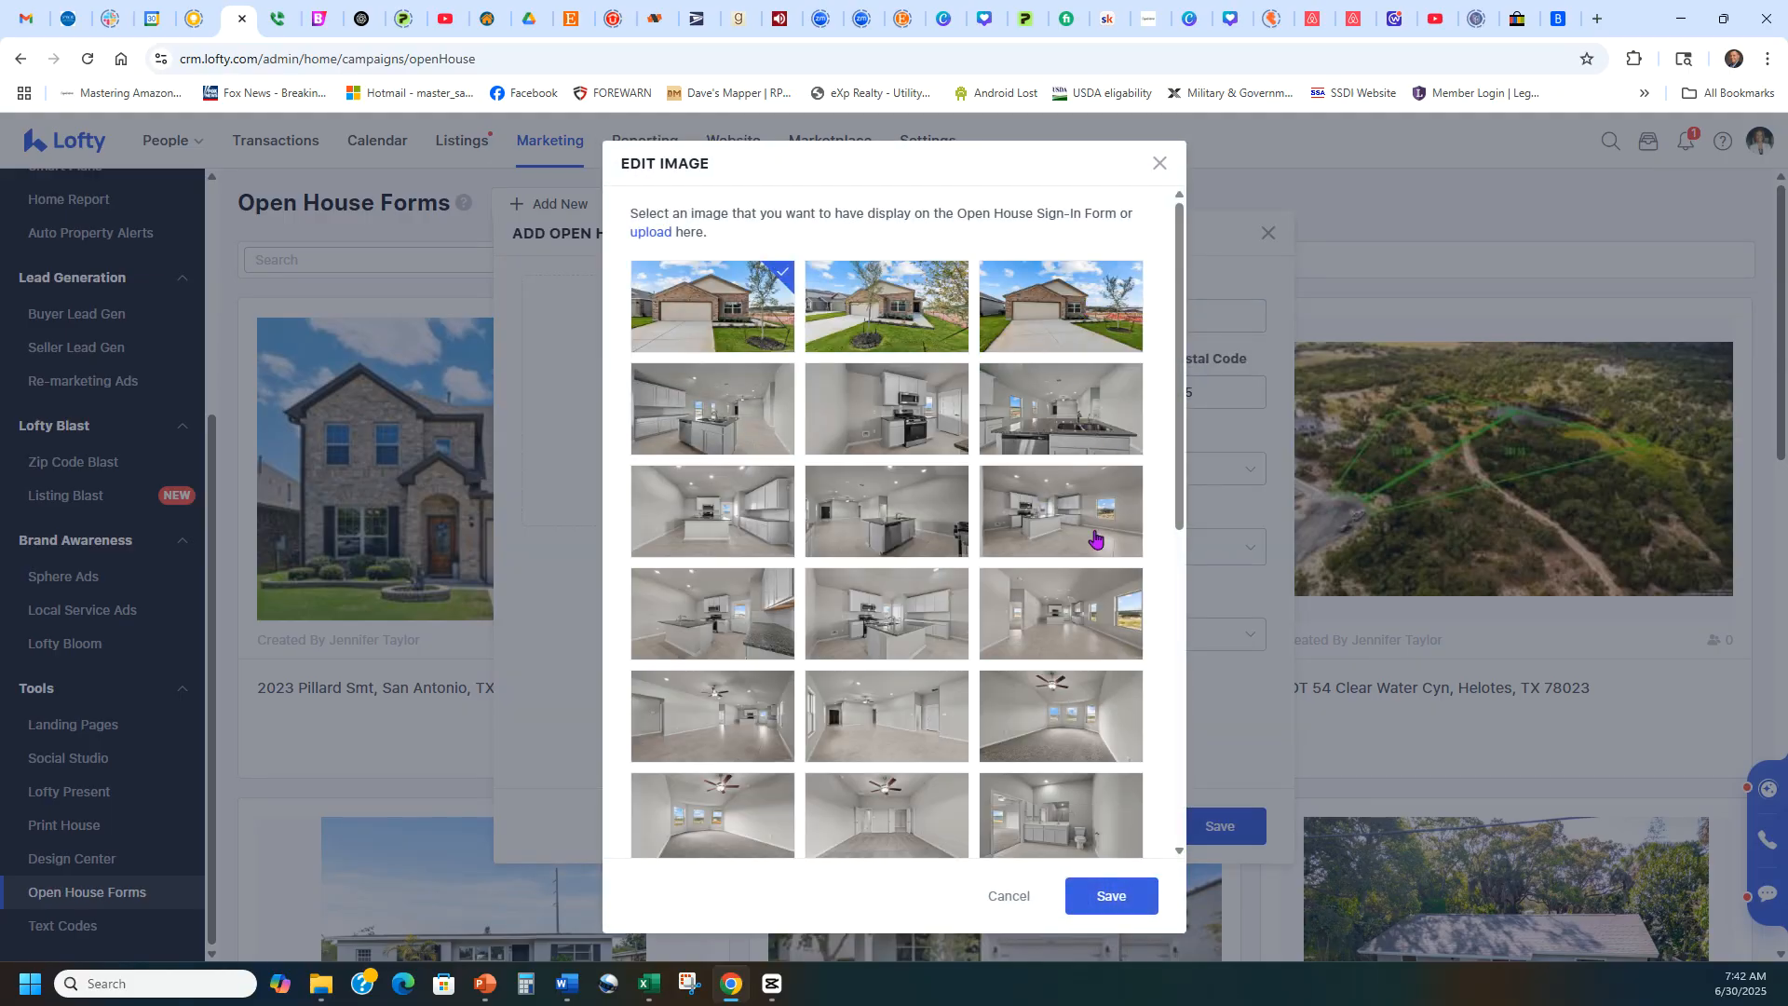
pyautogui.scroll(-6, 1000, 398)
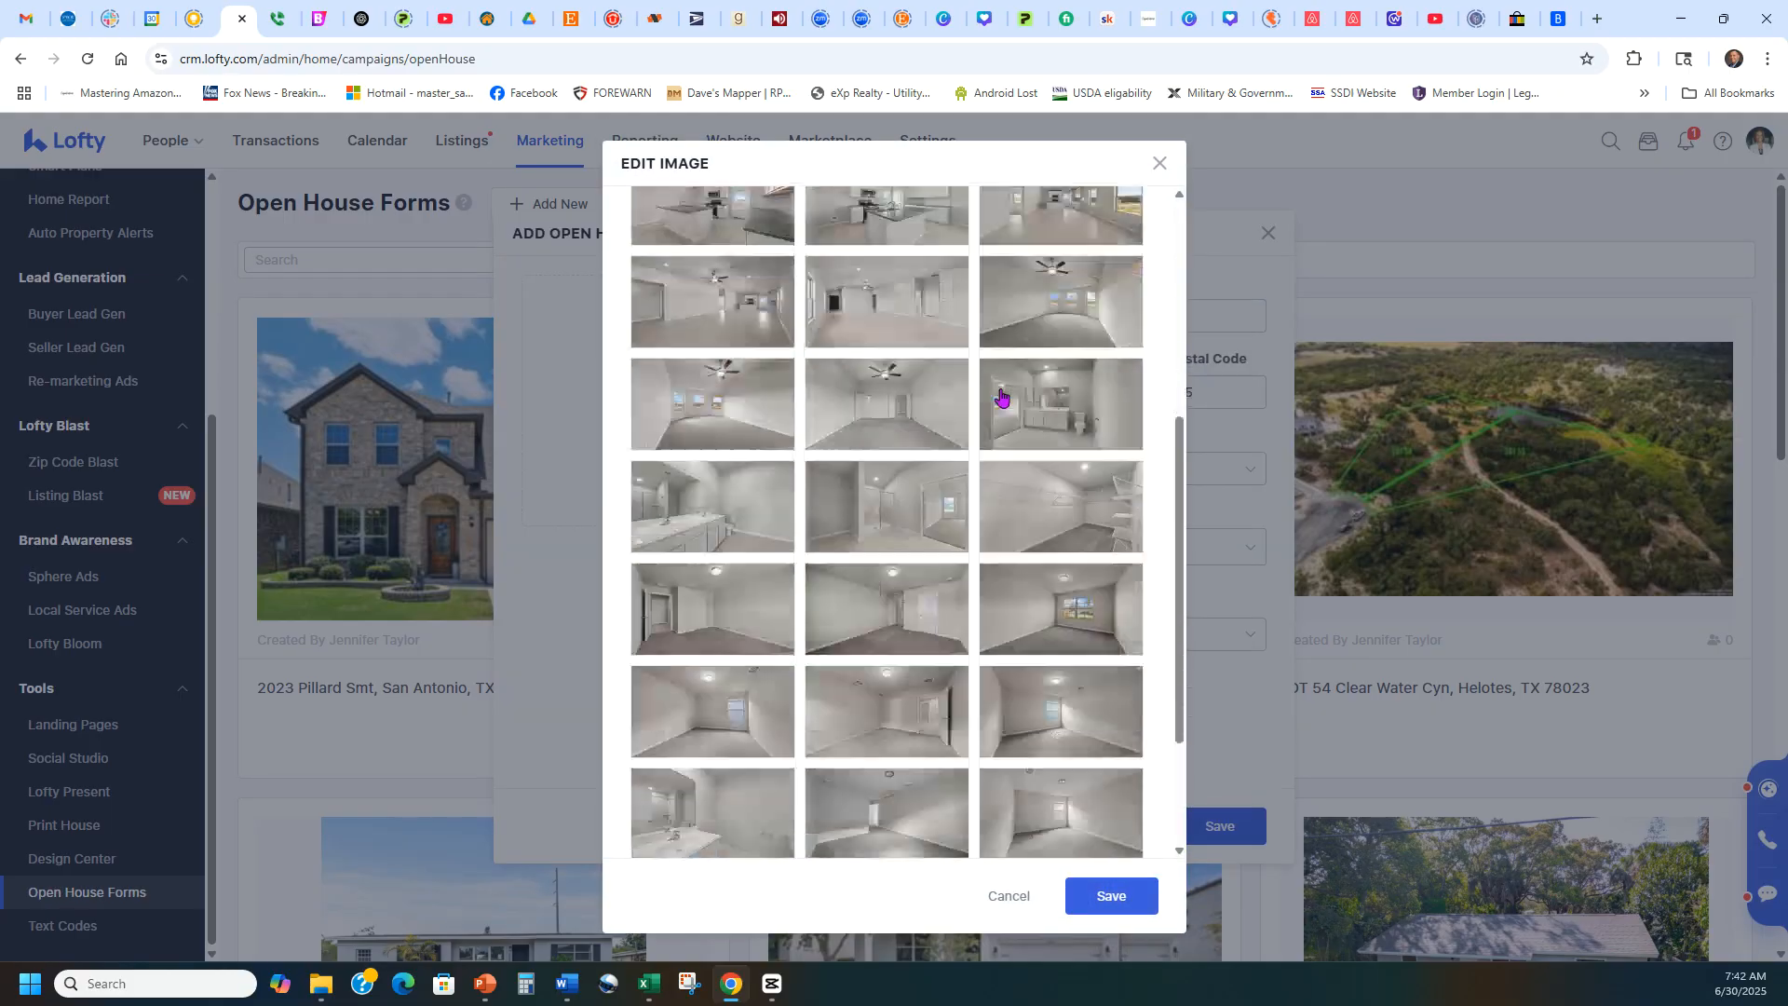
pyautogui.scroll(7, 1005, 605)
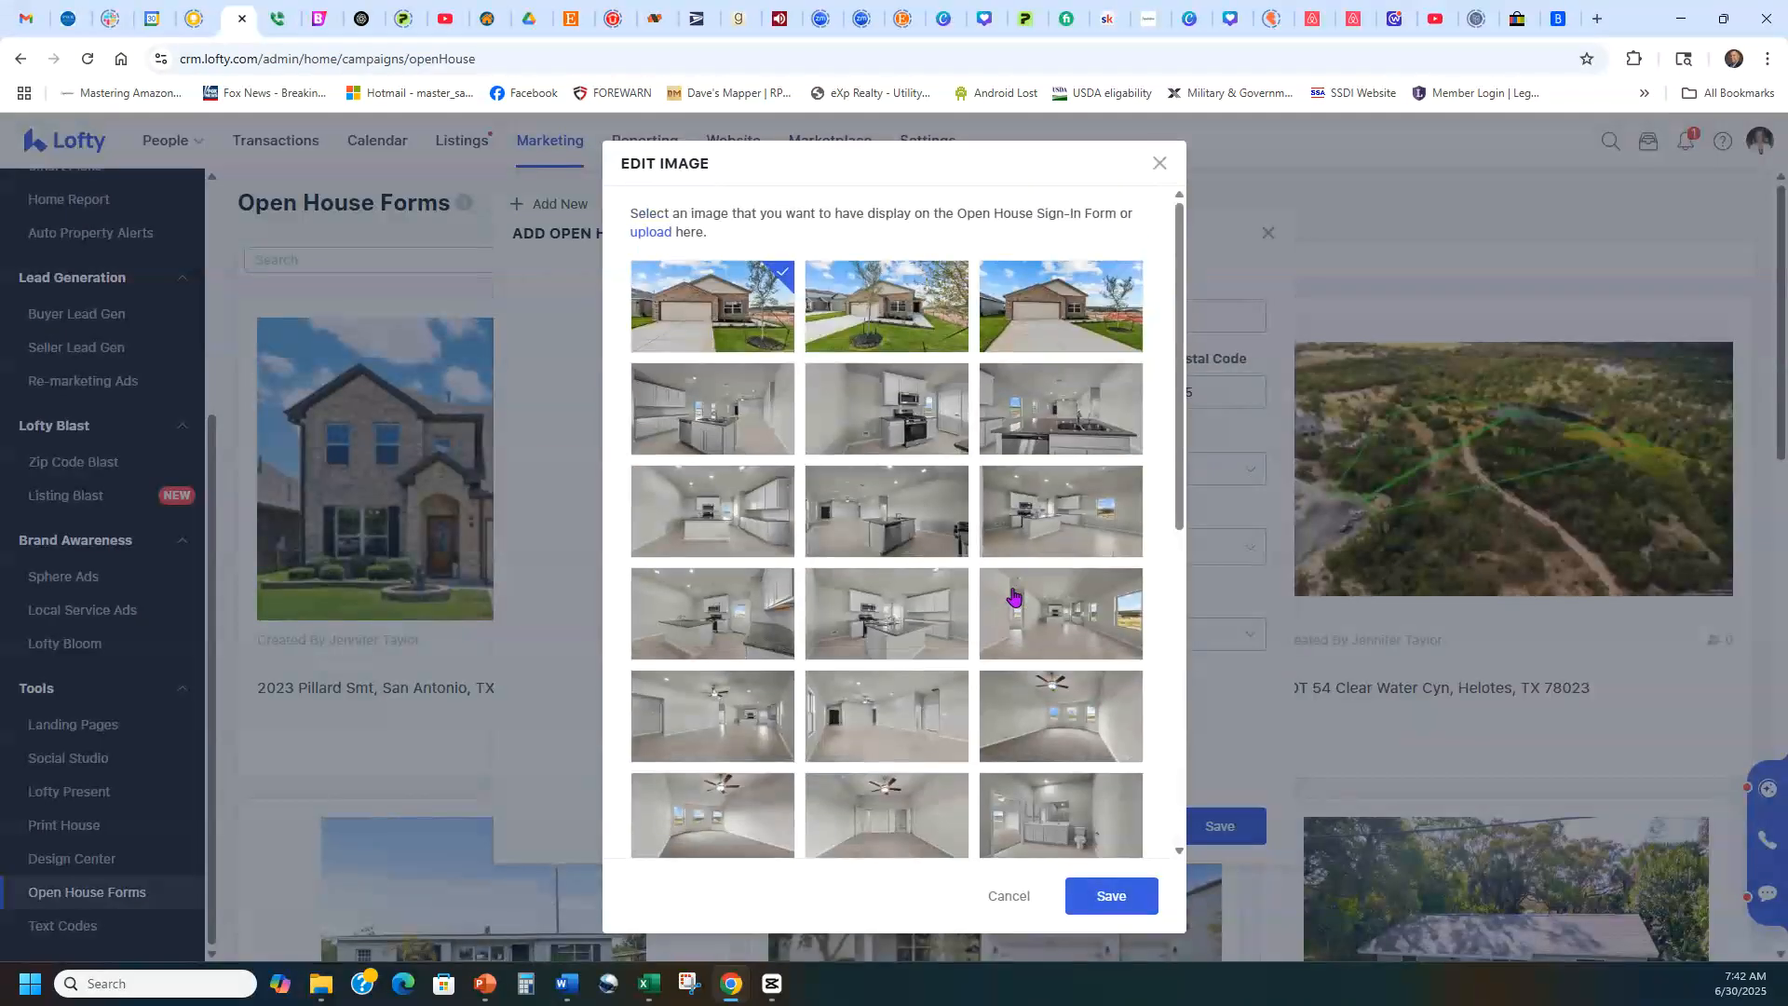
pyautogui.click(1126, 897)
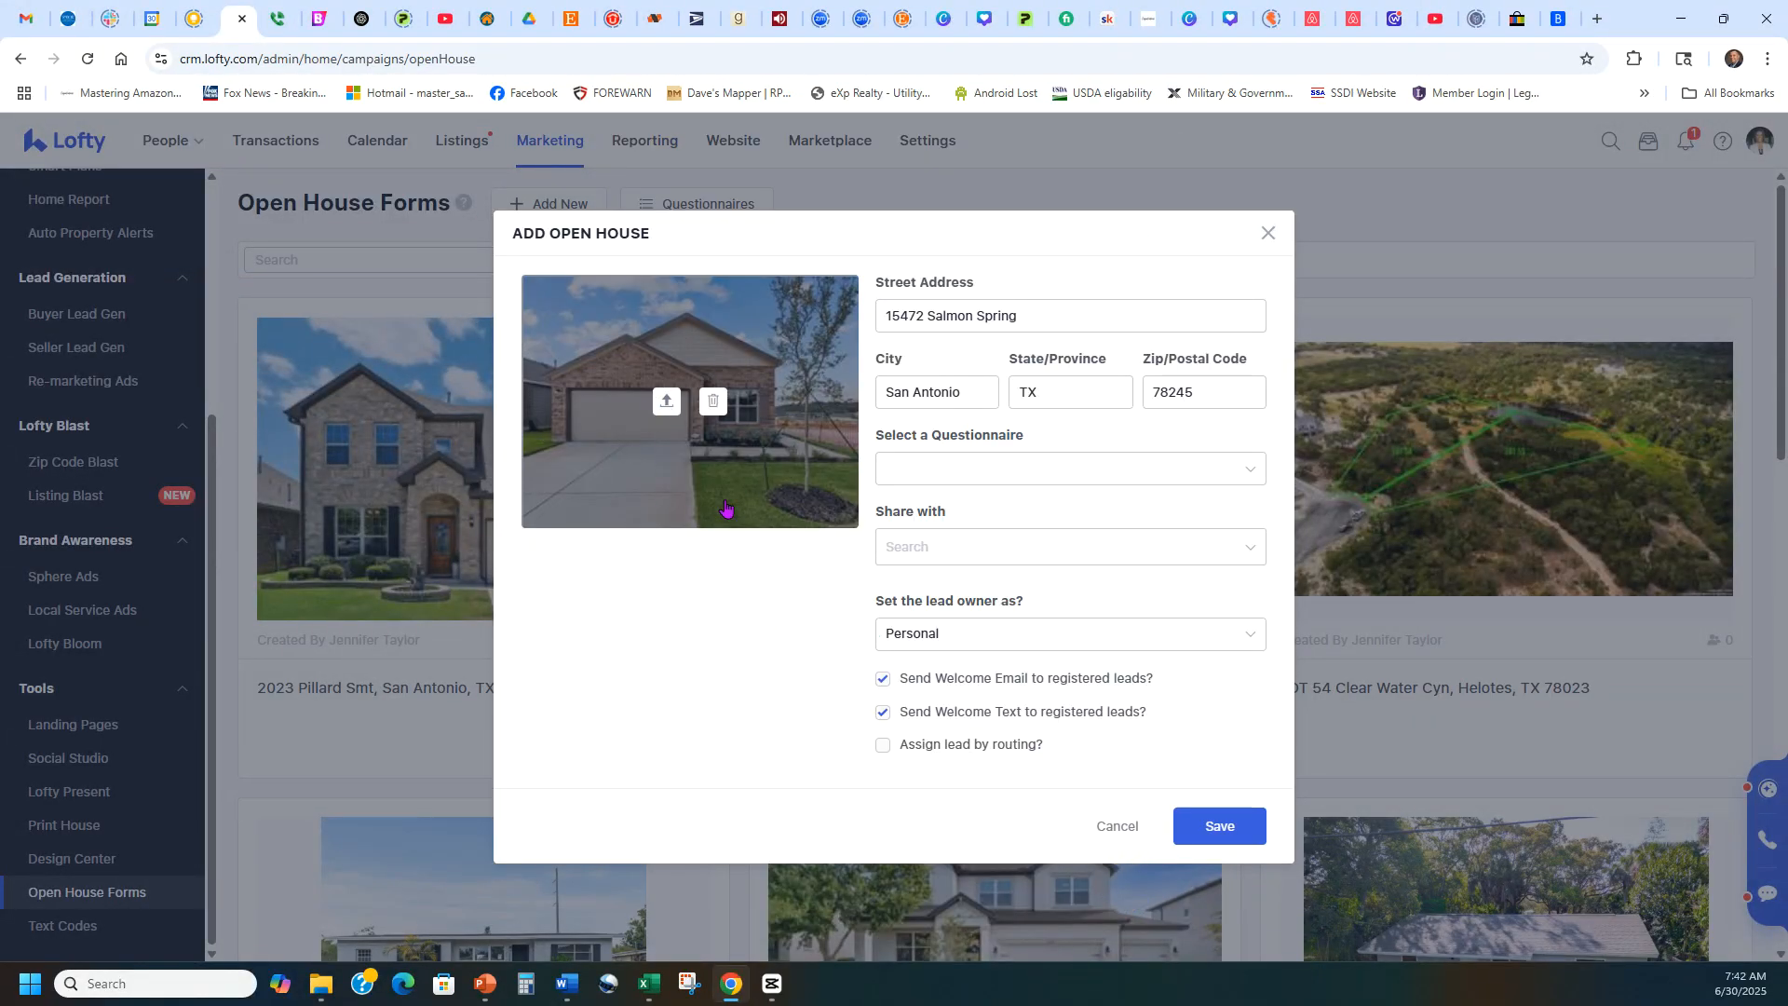
# Search the questionnaires for "def" and assign the Default Questionnaire to the open house.
pyautogui.click(1032, 475)
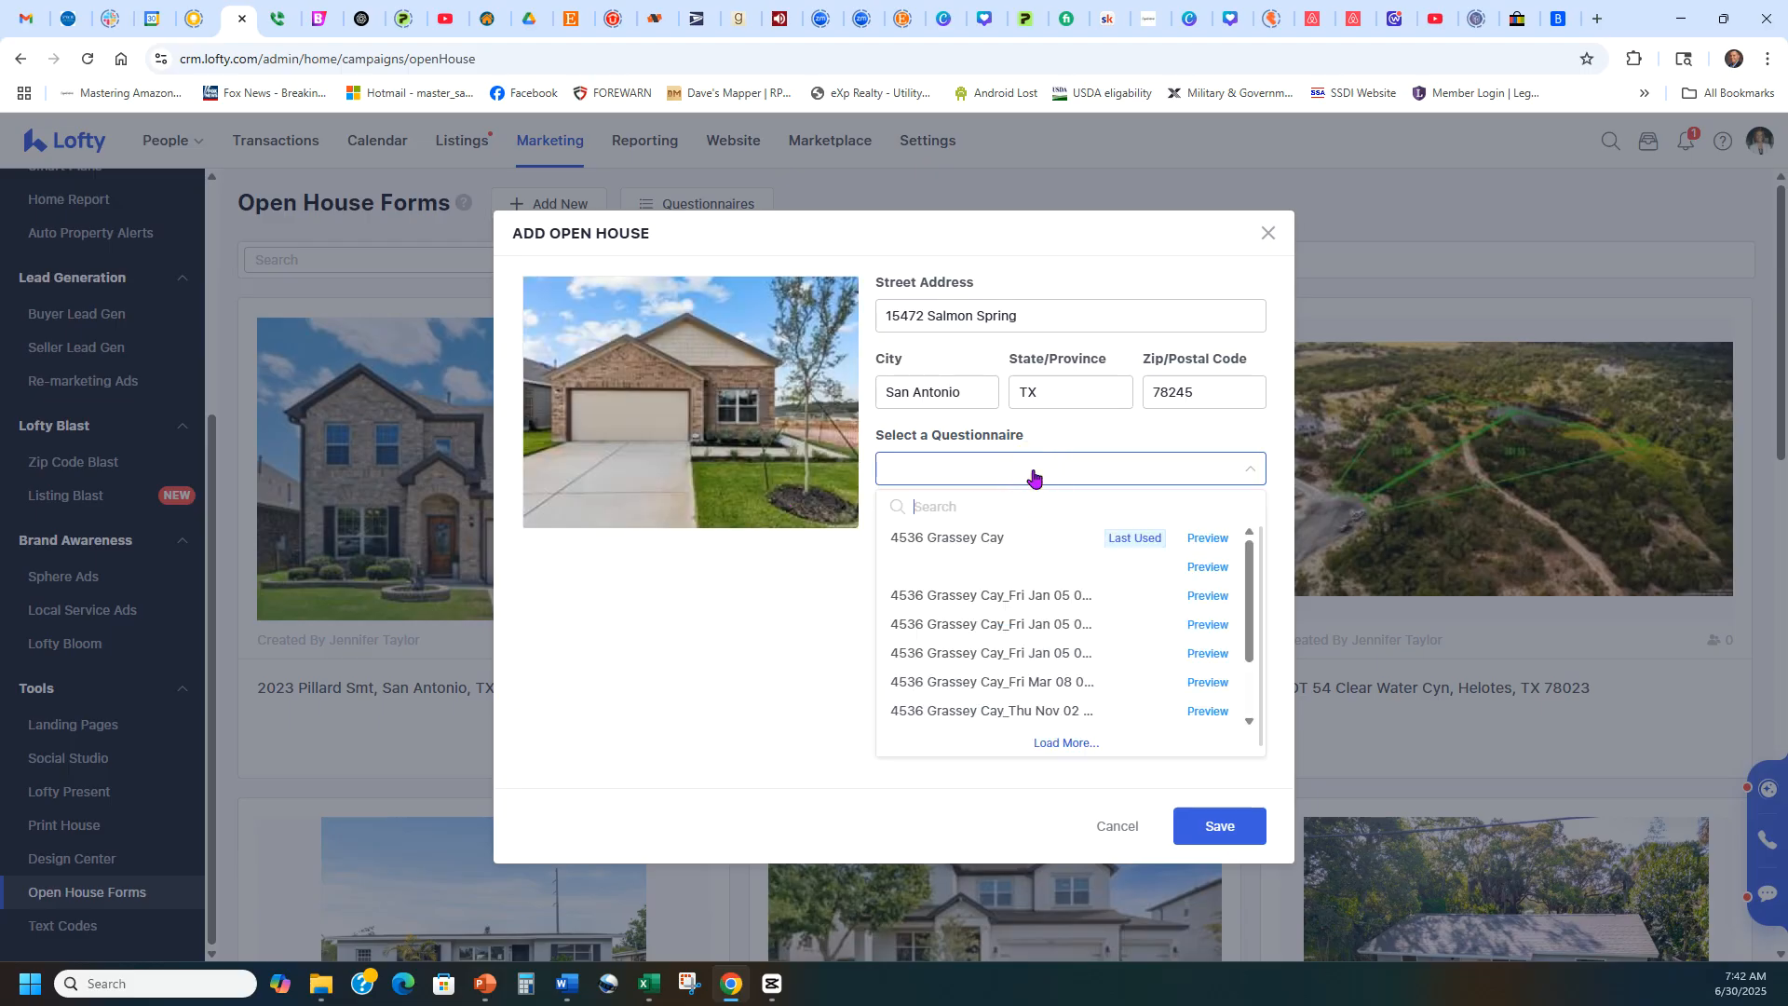
pyautogui.write('def')
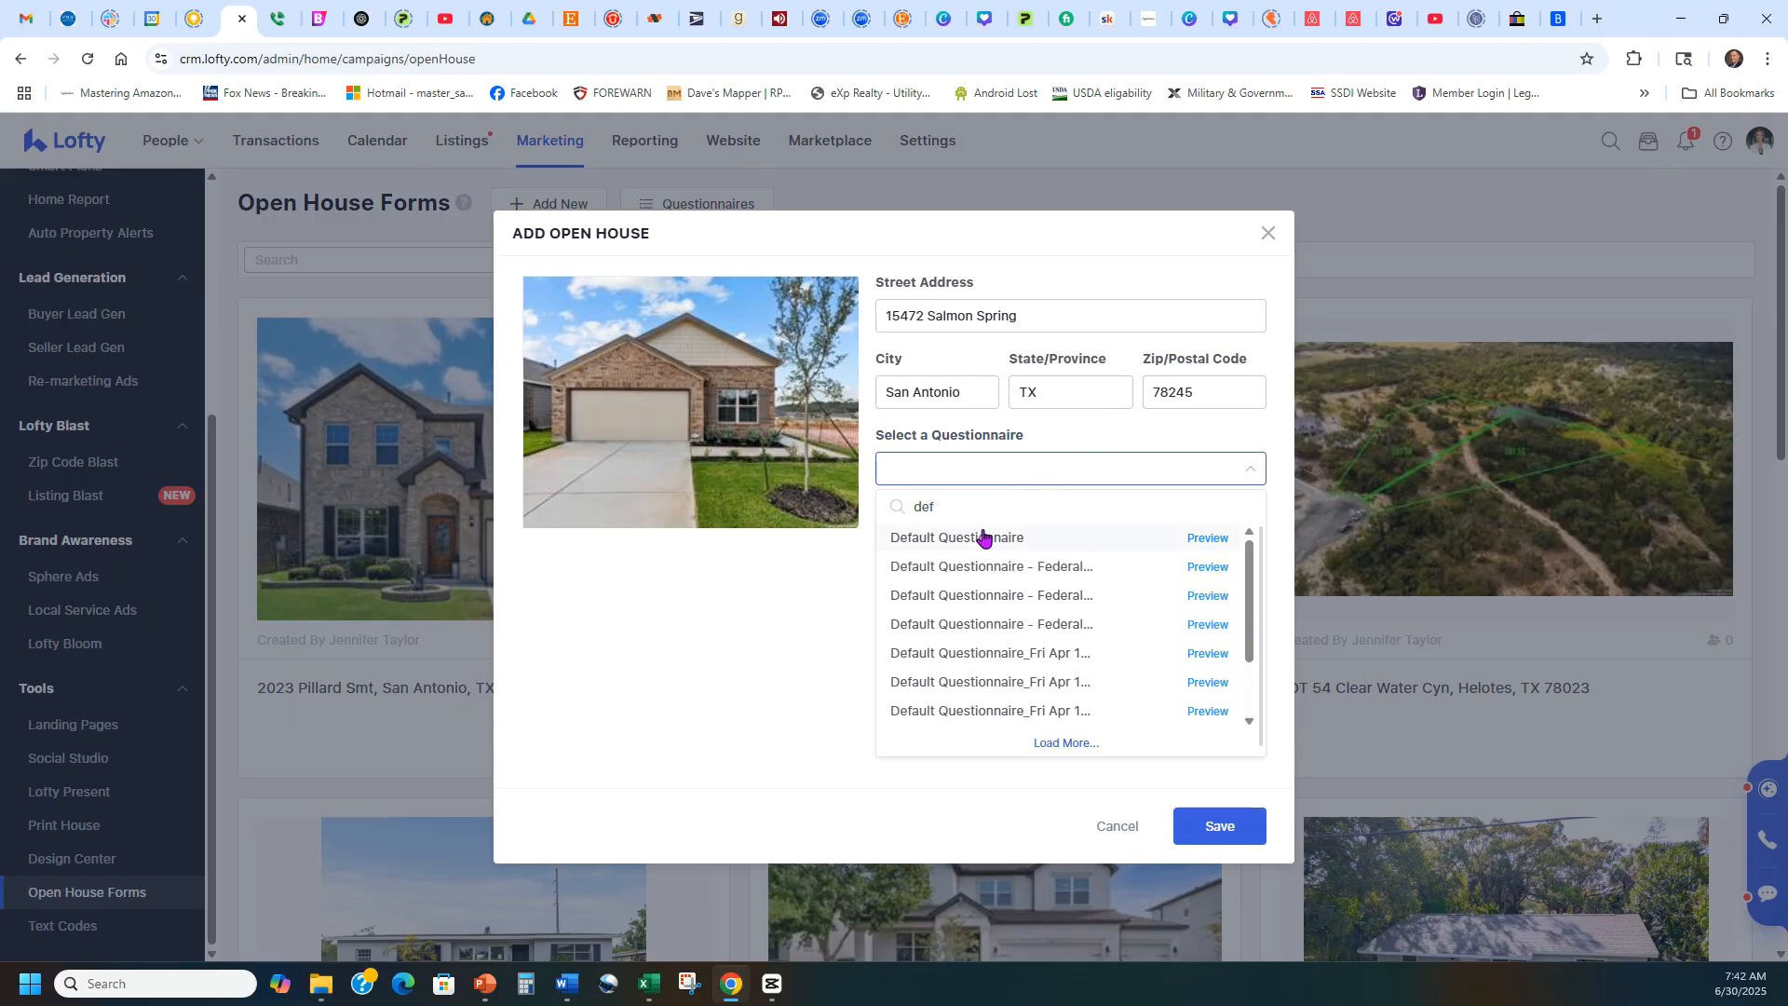
pyautogui.click(981, 538)
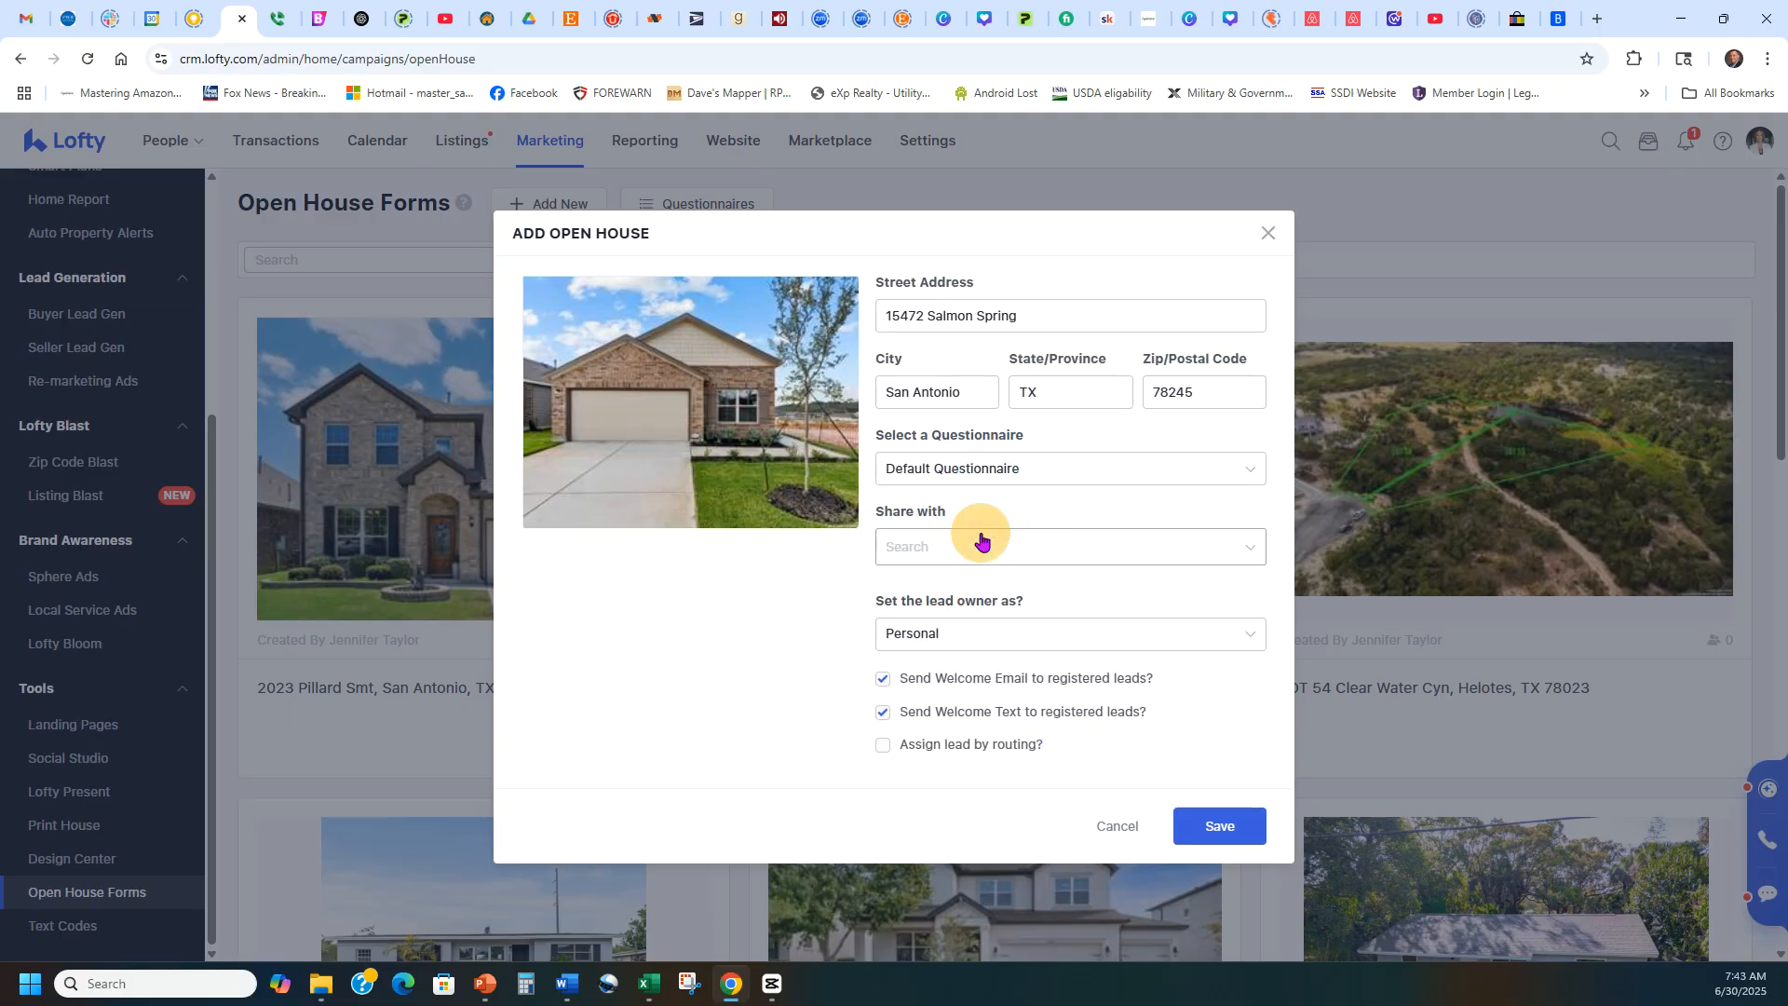
# Review the agent sharing list and lead owner setting without changing them, and save the new open house.
pyautogui.click(1208, 542)
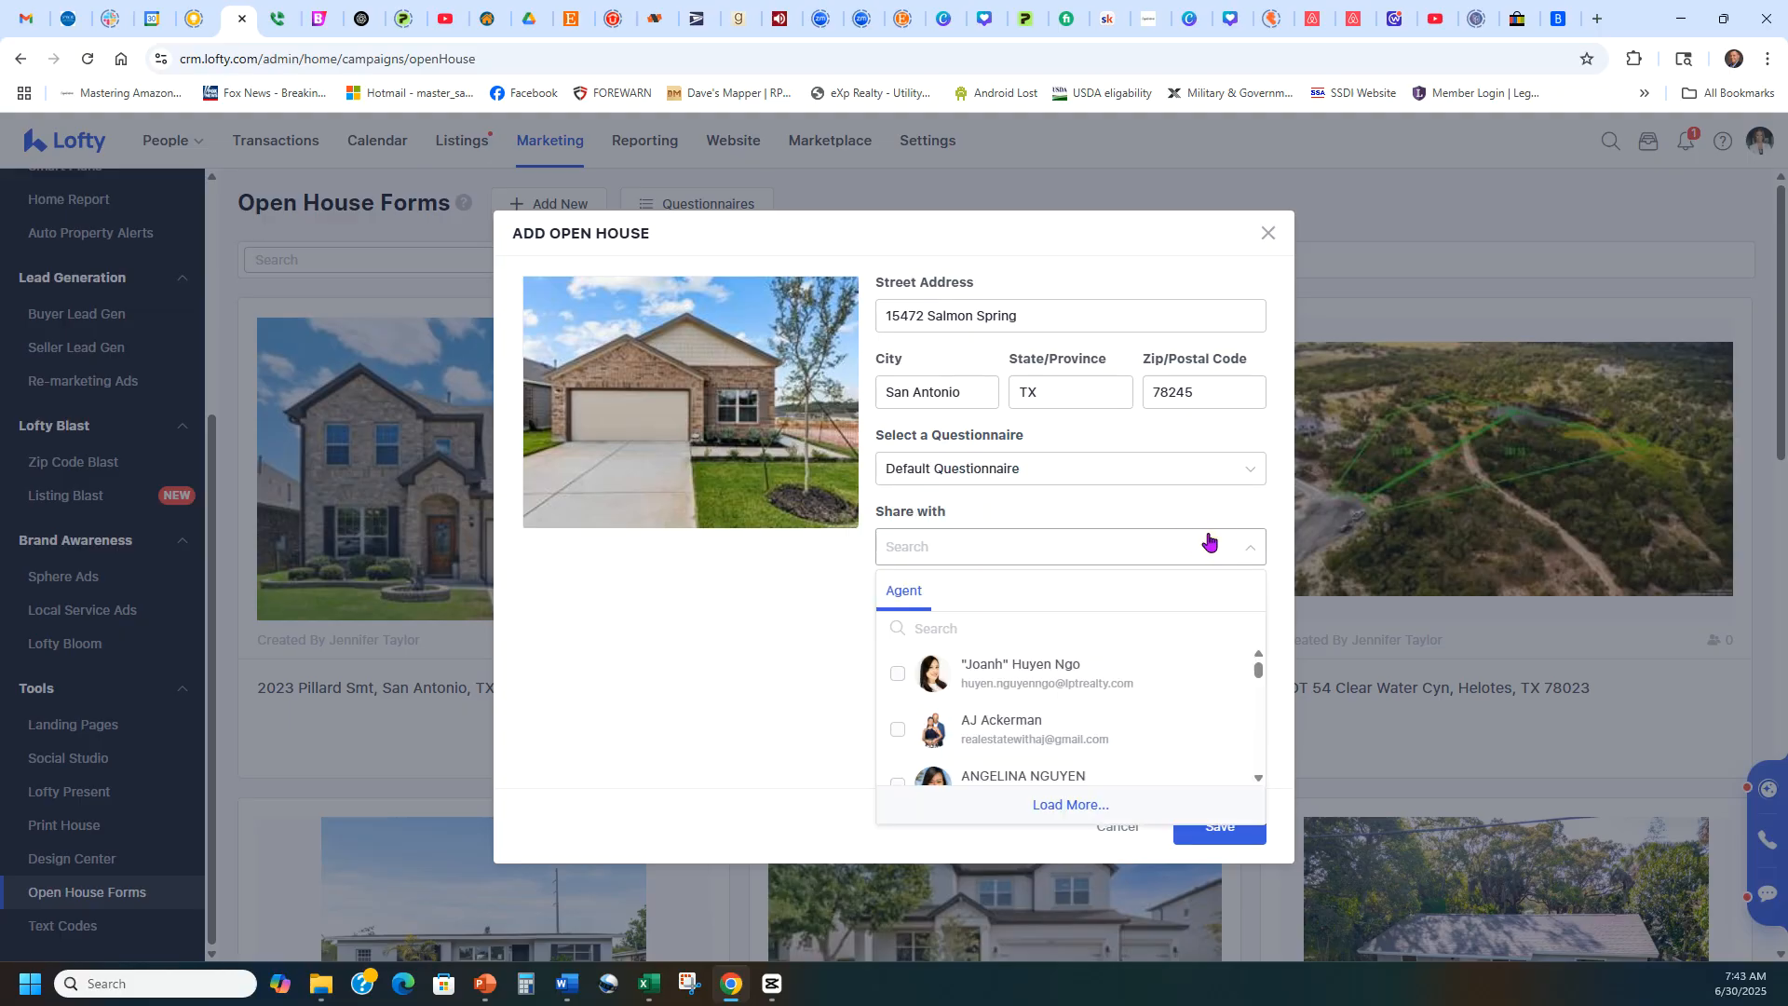
pyautogui.click(1160, 510)
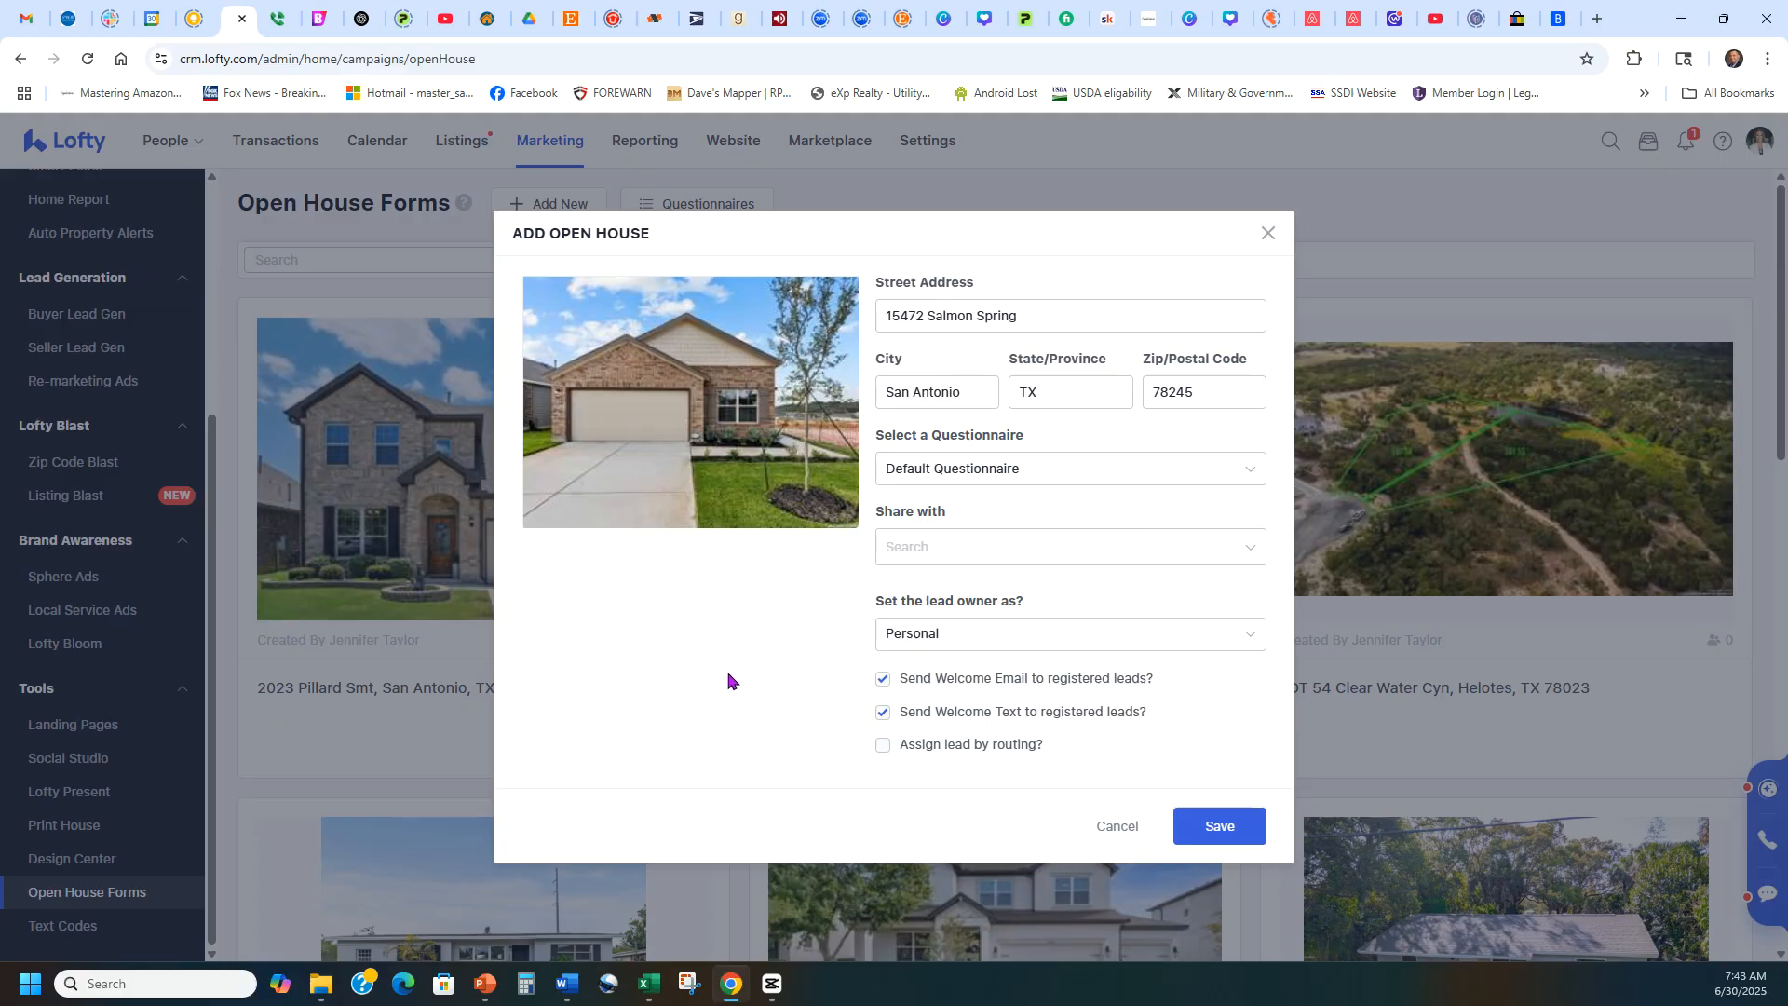
pyautogui.moveTo(1045, 601); pyautogui.dragTo(854, 597)
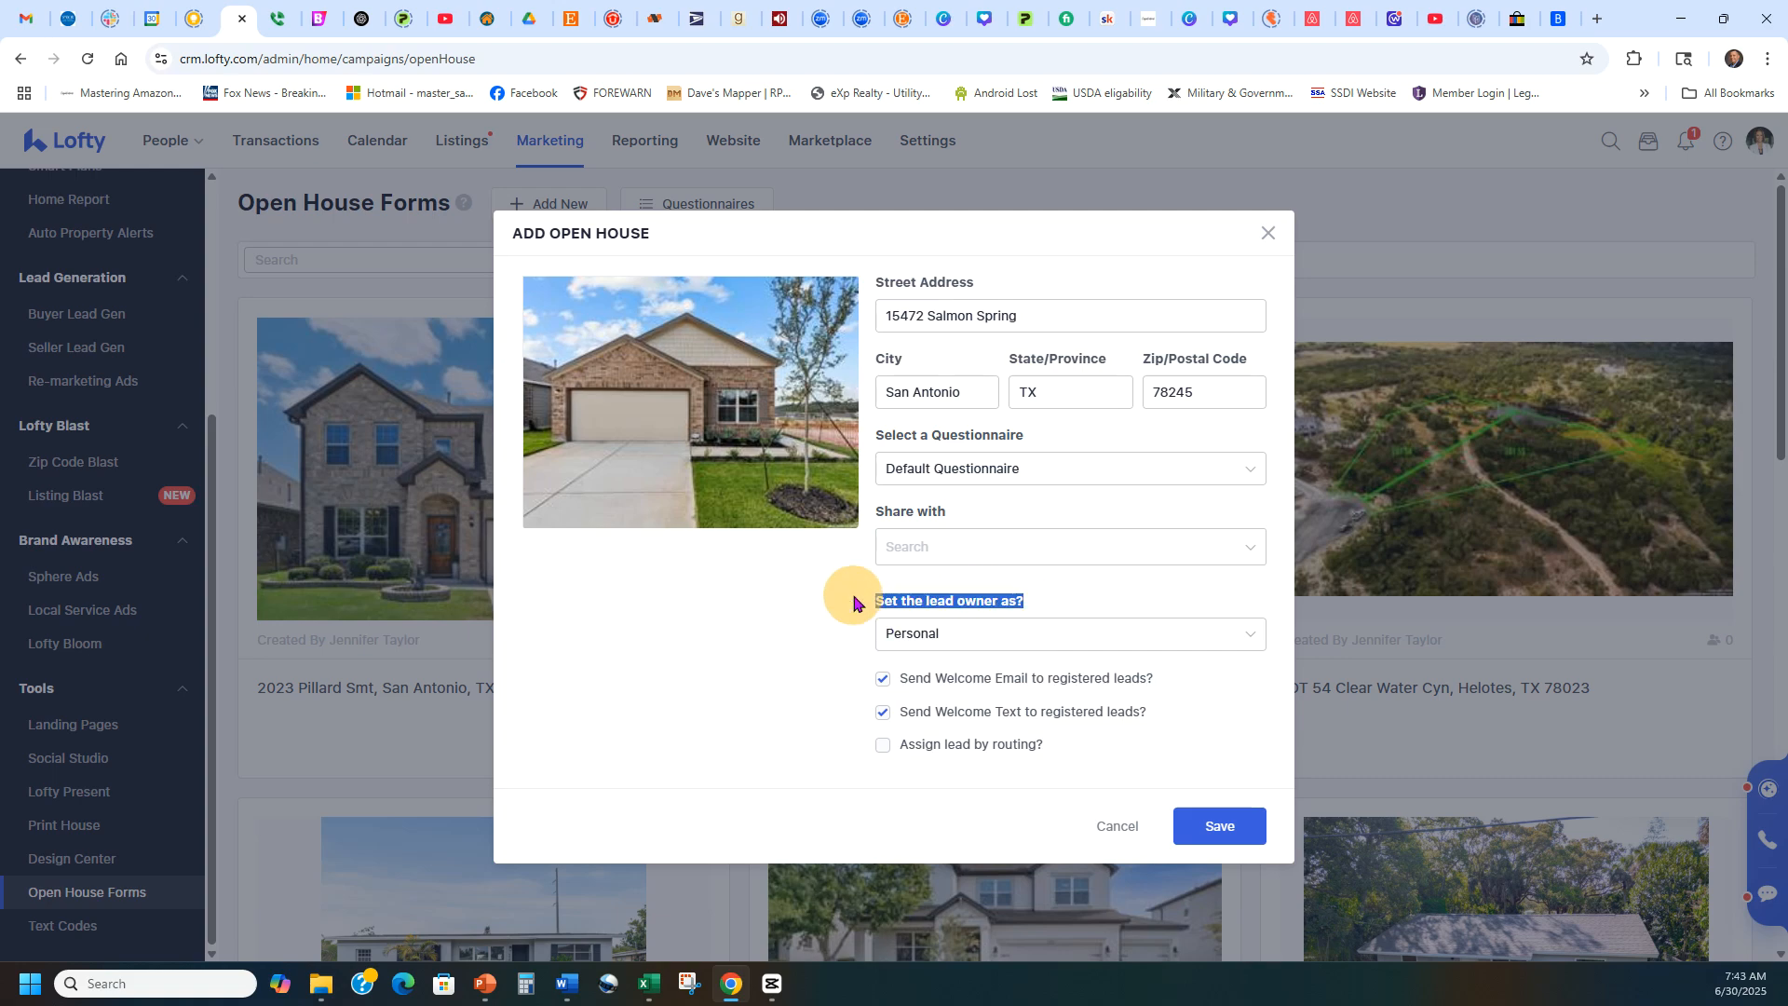
pyautogui.click(854, 597)
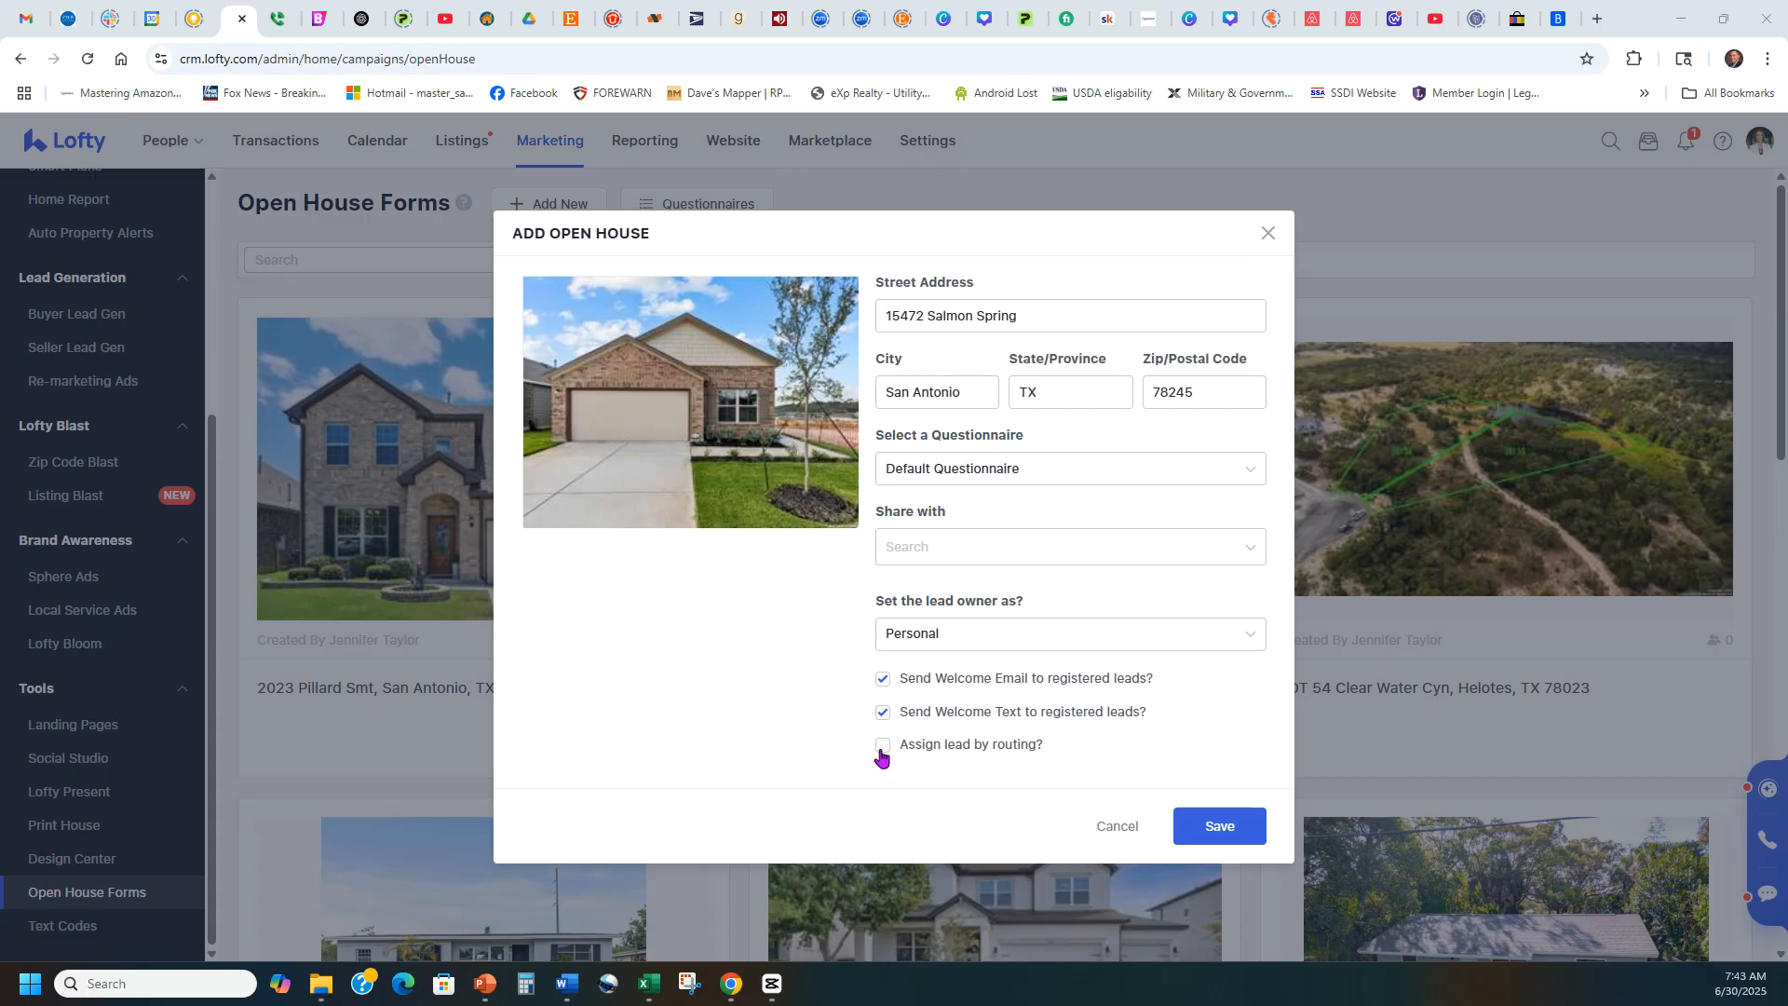
pyautogui.click(1216, 830)
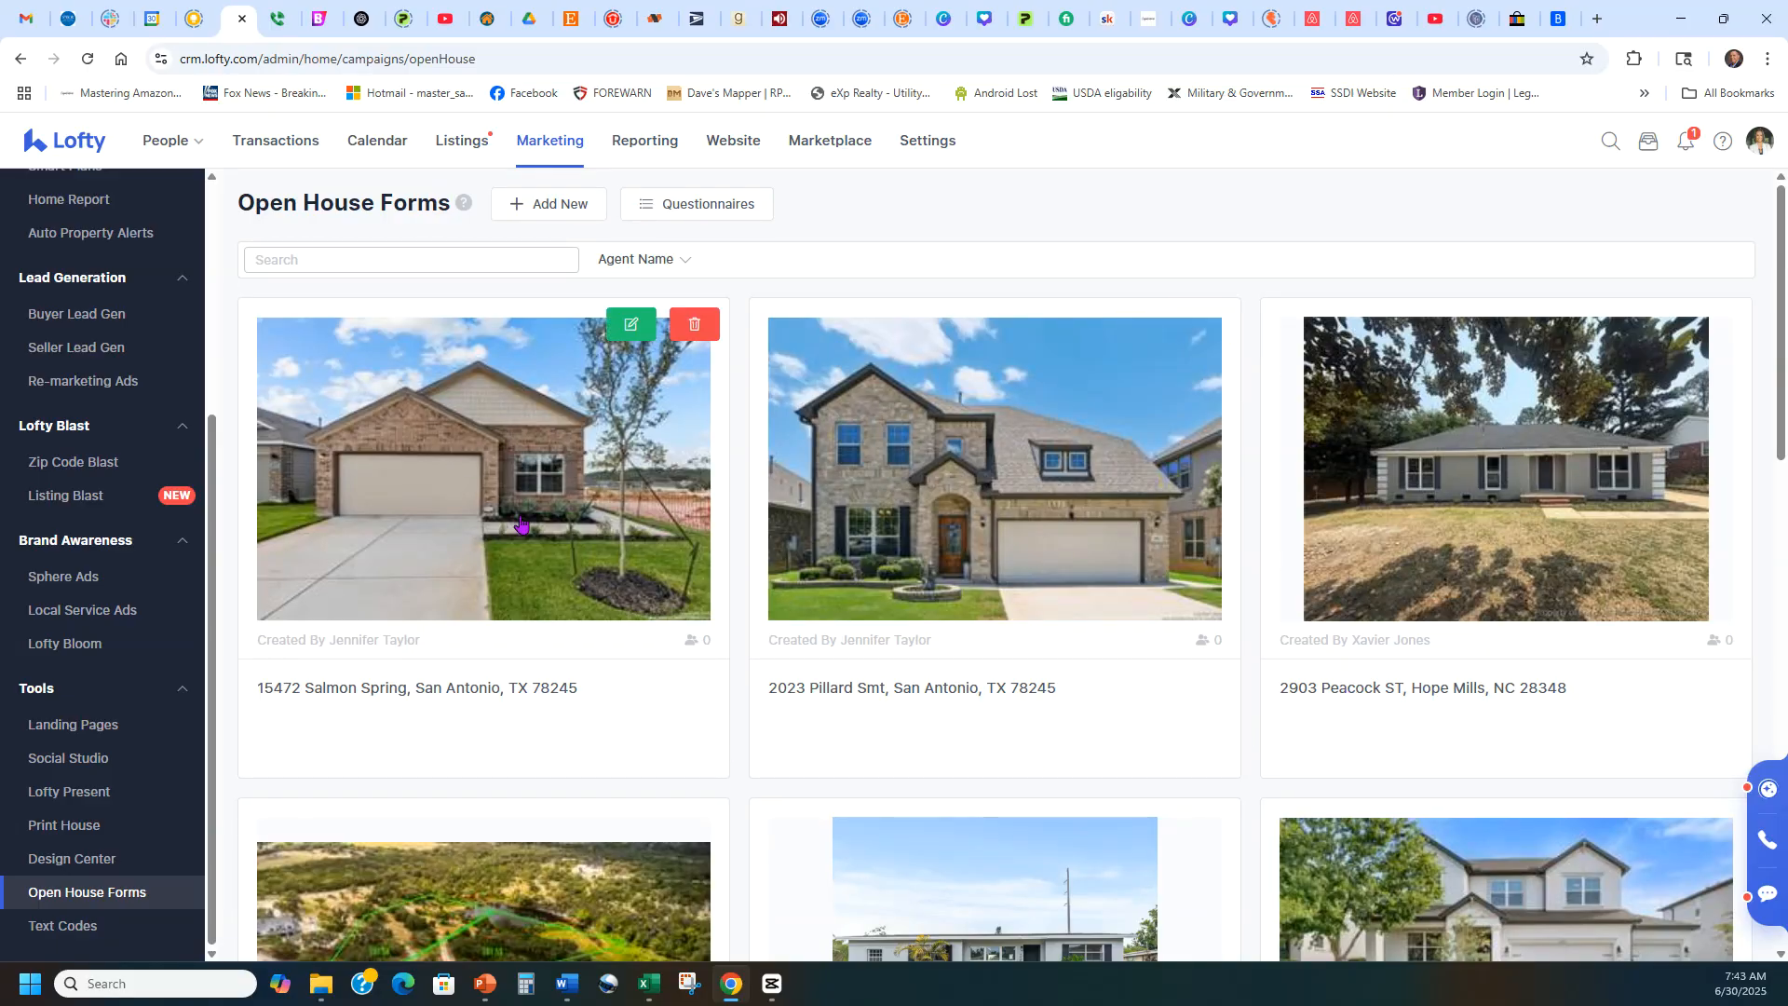
# Open the sign-in page of the newly created open house and reload it.
pyautogui.click(486, 481)
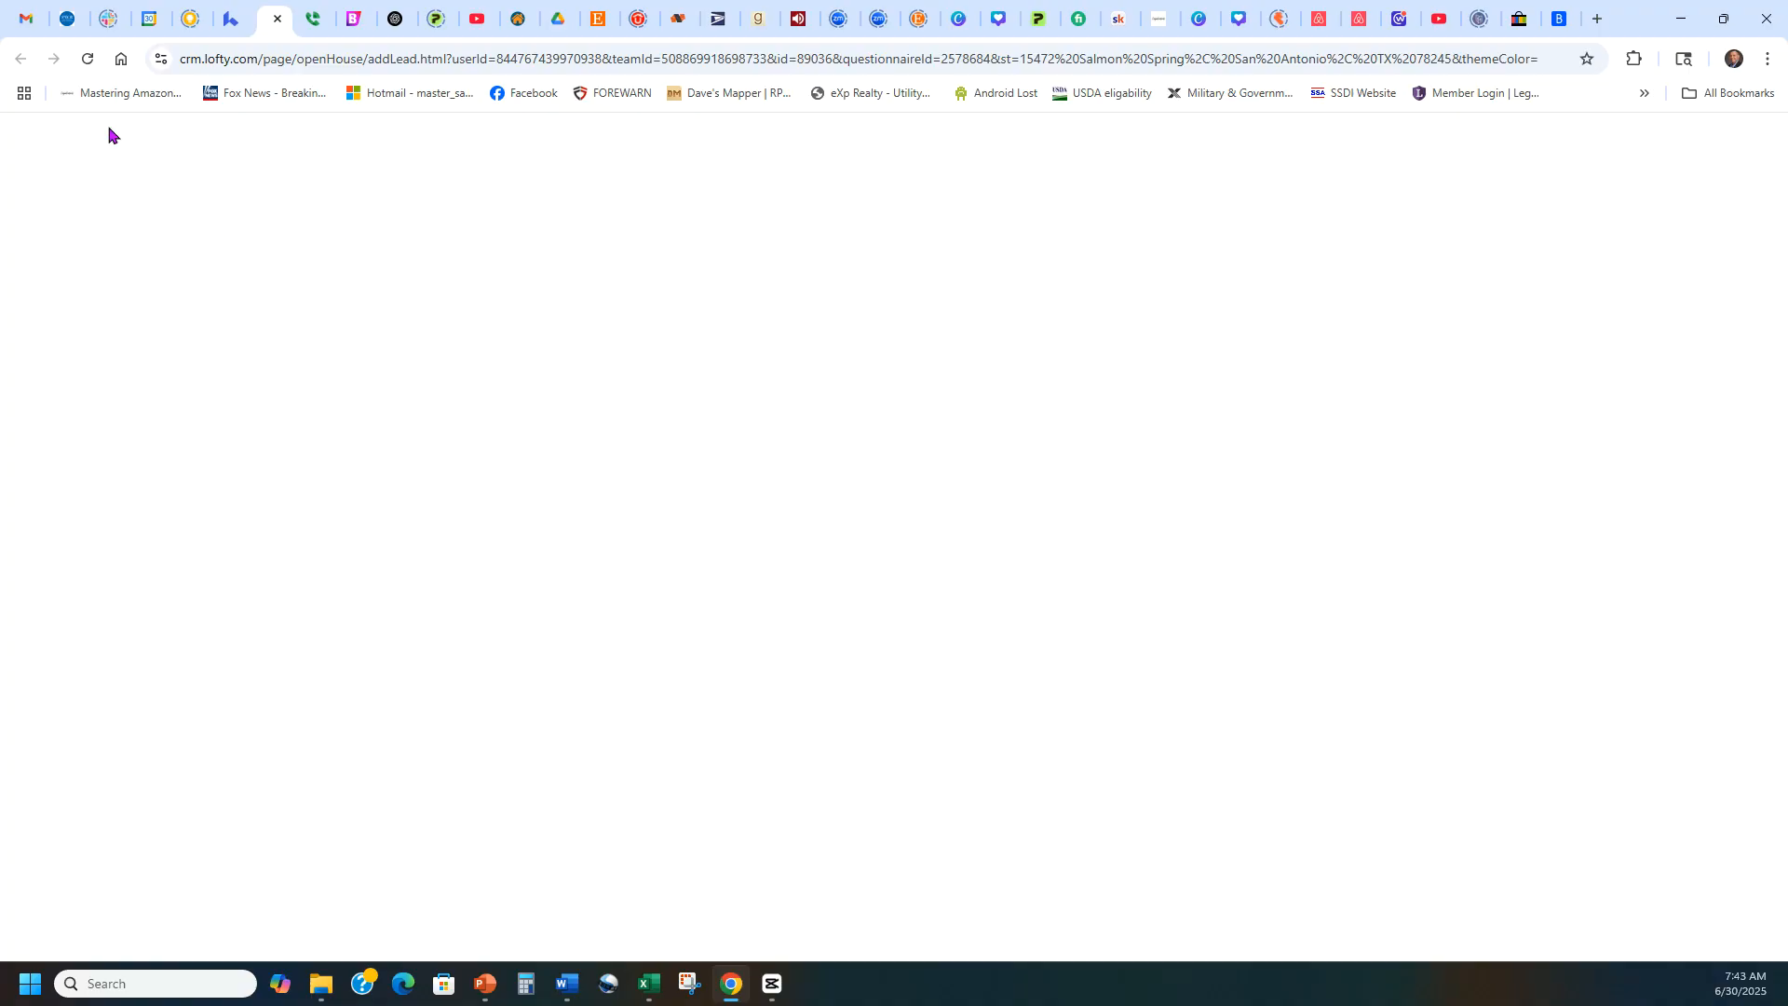
pyautogui.click(84, 61)
# Try opening the sign-in page of the second open house in the list, and close it to return to the new one.
pyautogui.click(232, 8)
pyautogui.click(1083, 517)
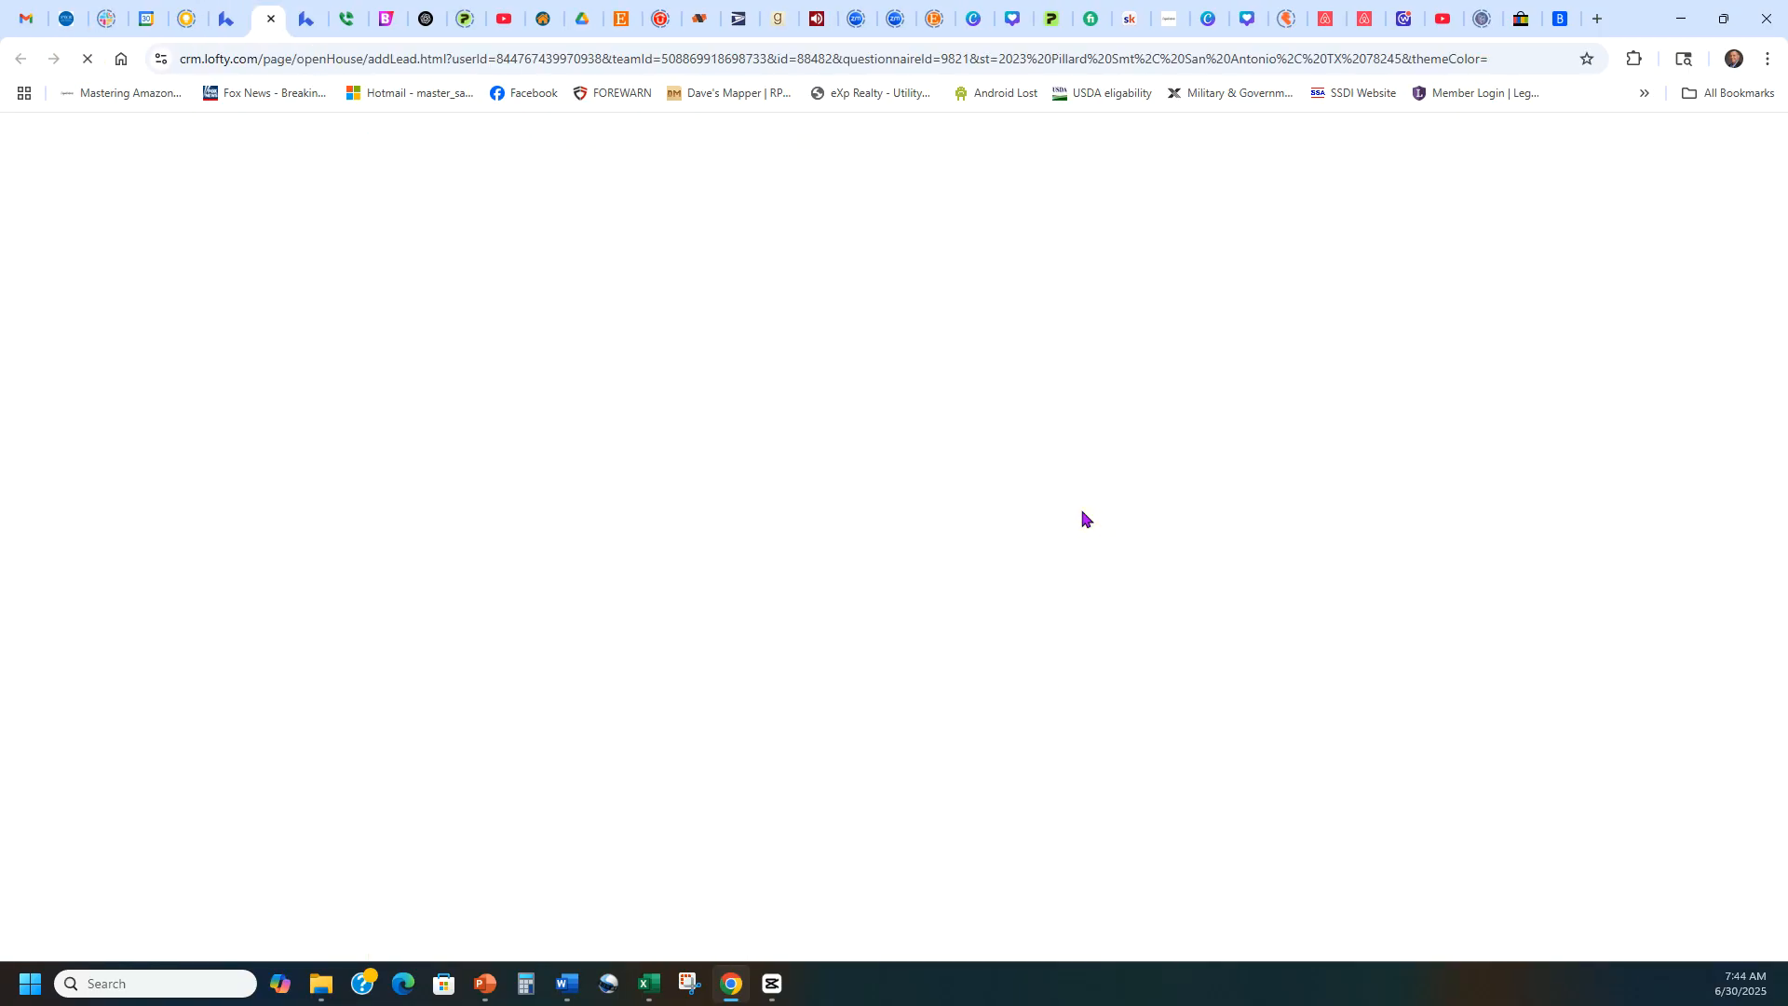
pyautogui.click(312, 13)
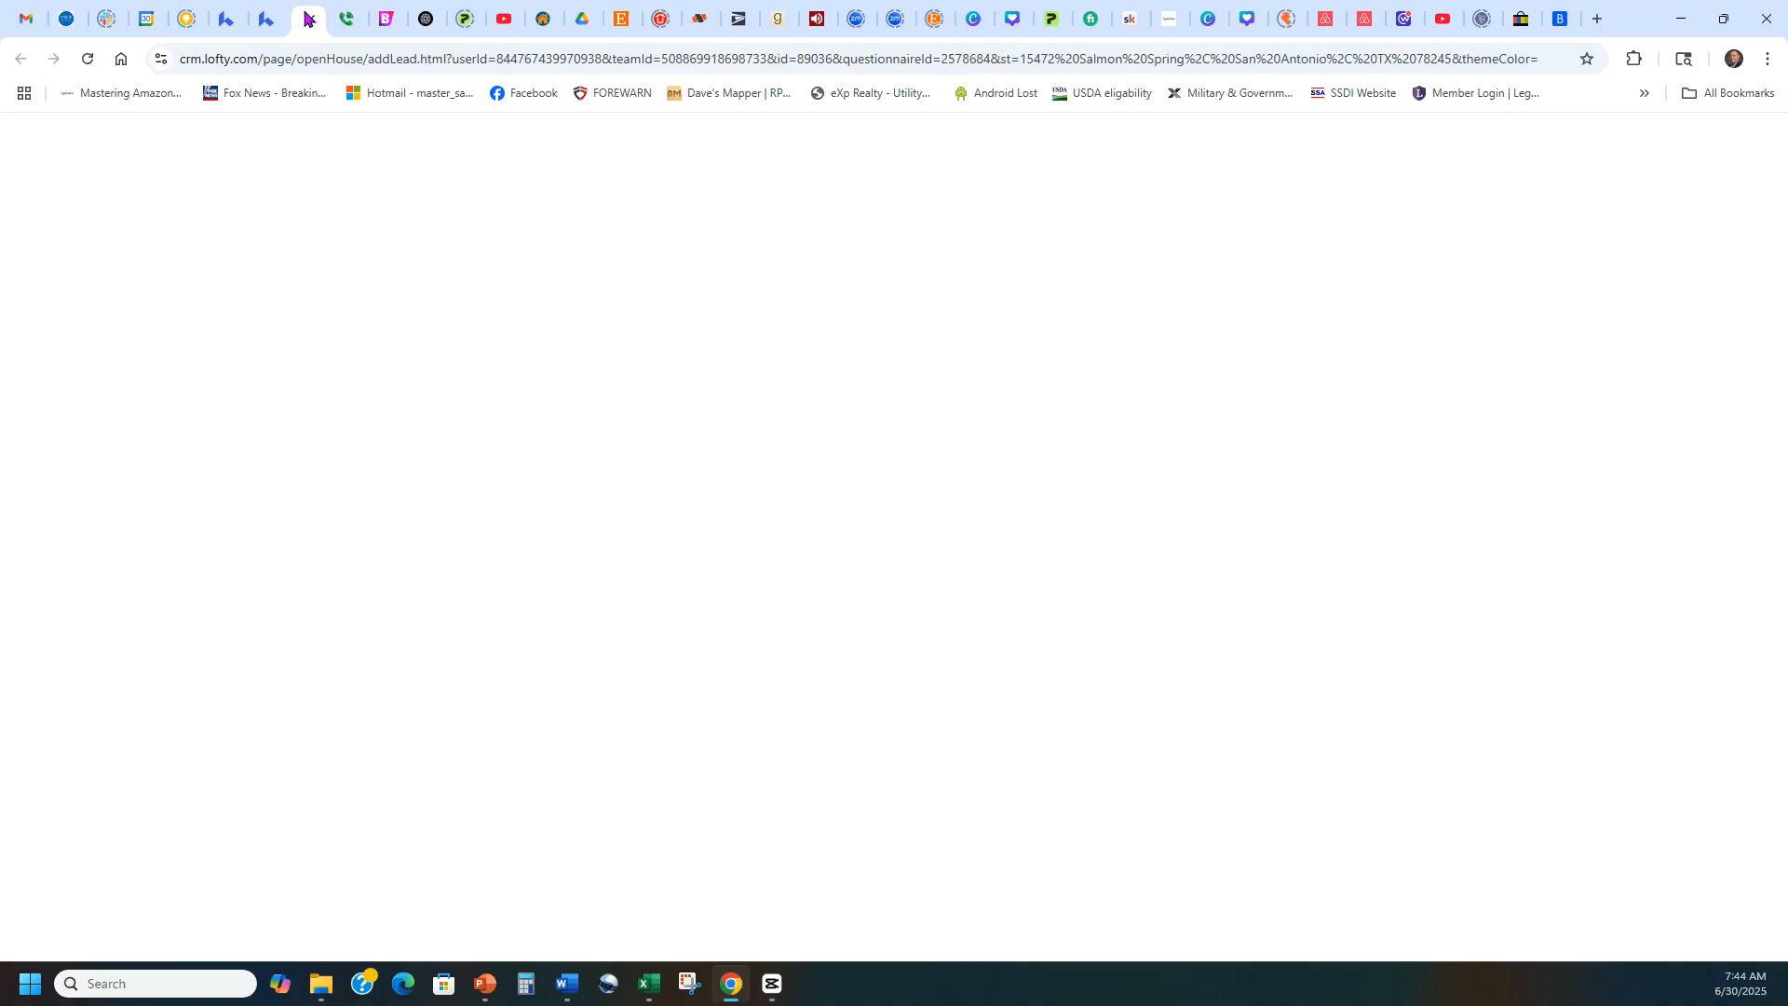
pyautogui.click(271, 16)
pyautogui.click(271, 18)
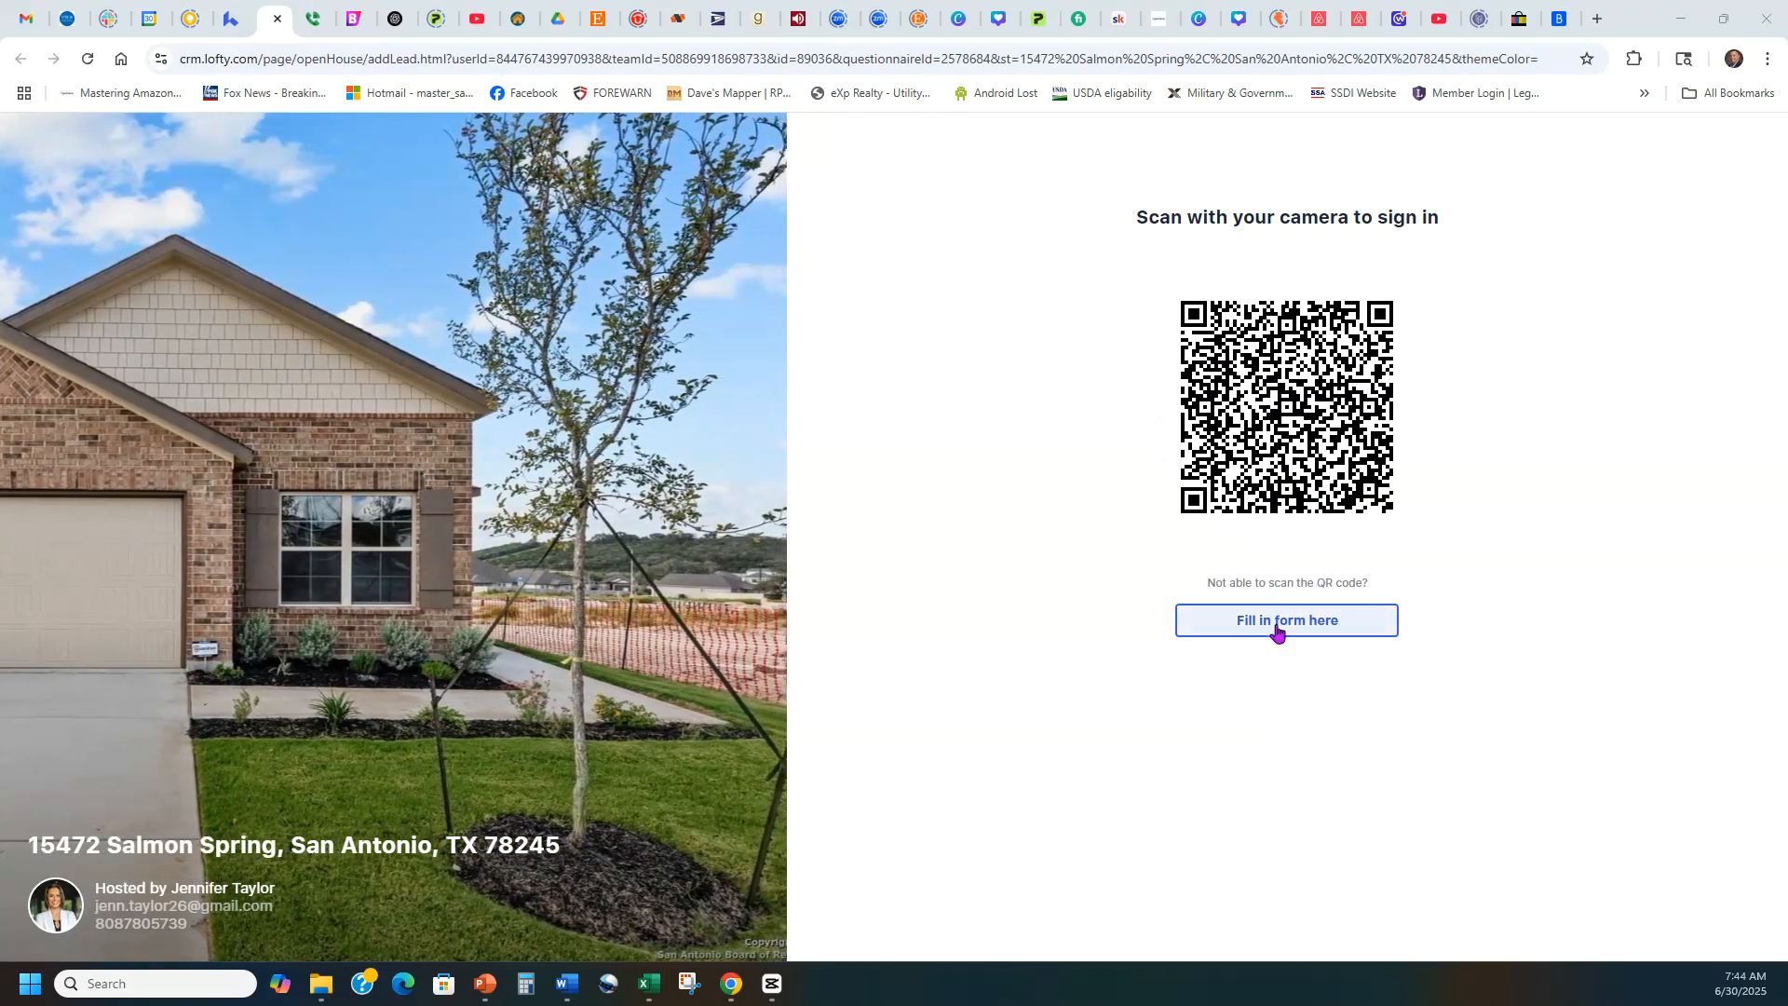
# Examine the sign-in page's fill-in form and its questions, switching back to the QR code view.
pyautogui.click(1276, 629)
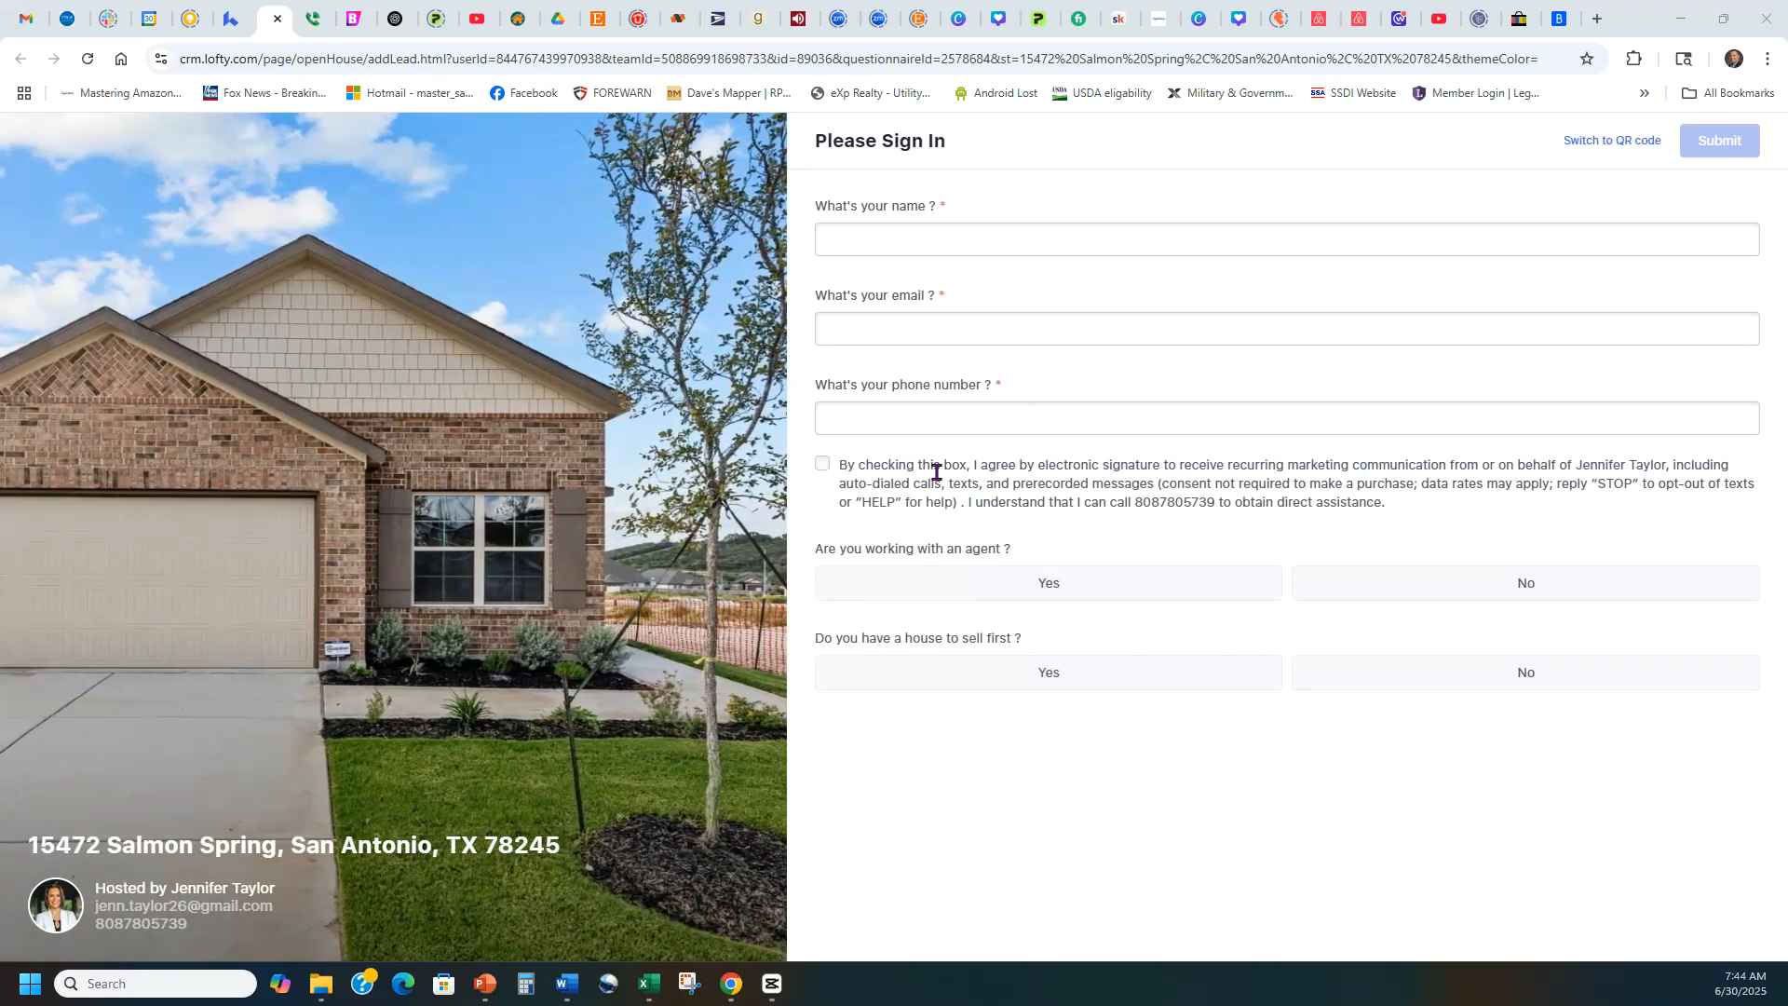
pyautogui.moveTo(1394, 520)
pyautogui.mouseDown()
pyautogui.moveTo(842, 463)
pyautogui.moveTo(1392, 485)
pyautogui.moveTo(1425, 507)
pyautogui.mouseUp()
pyautogui.click(1425, 510)
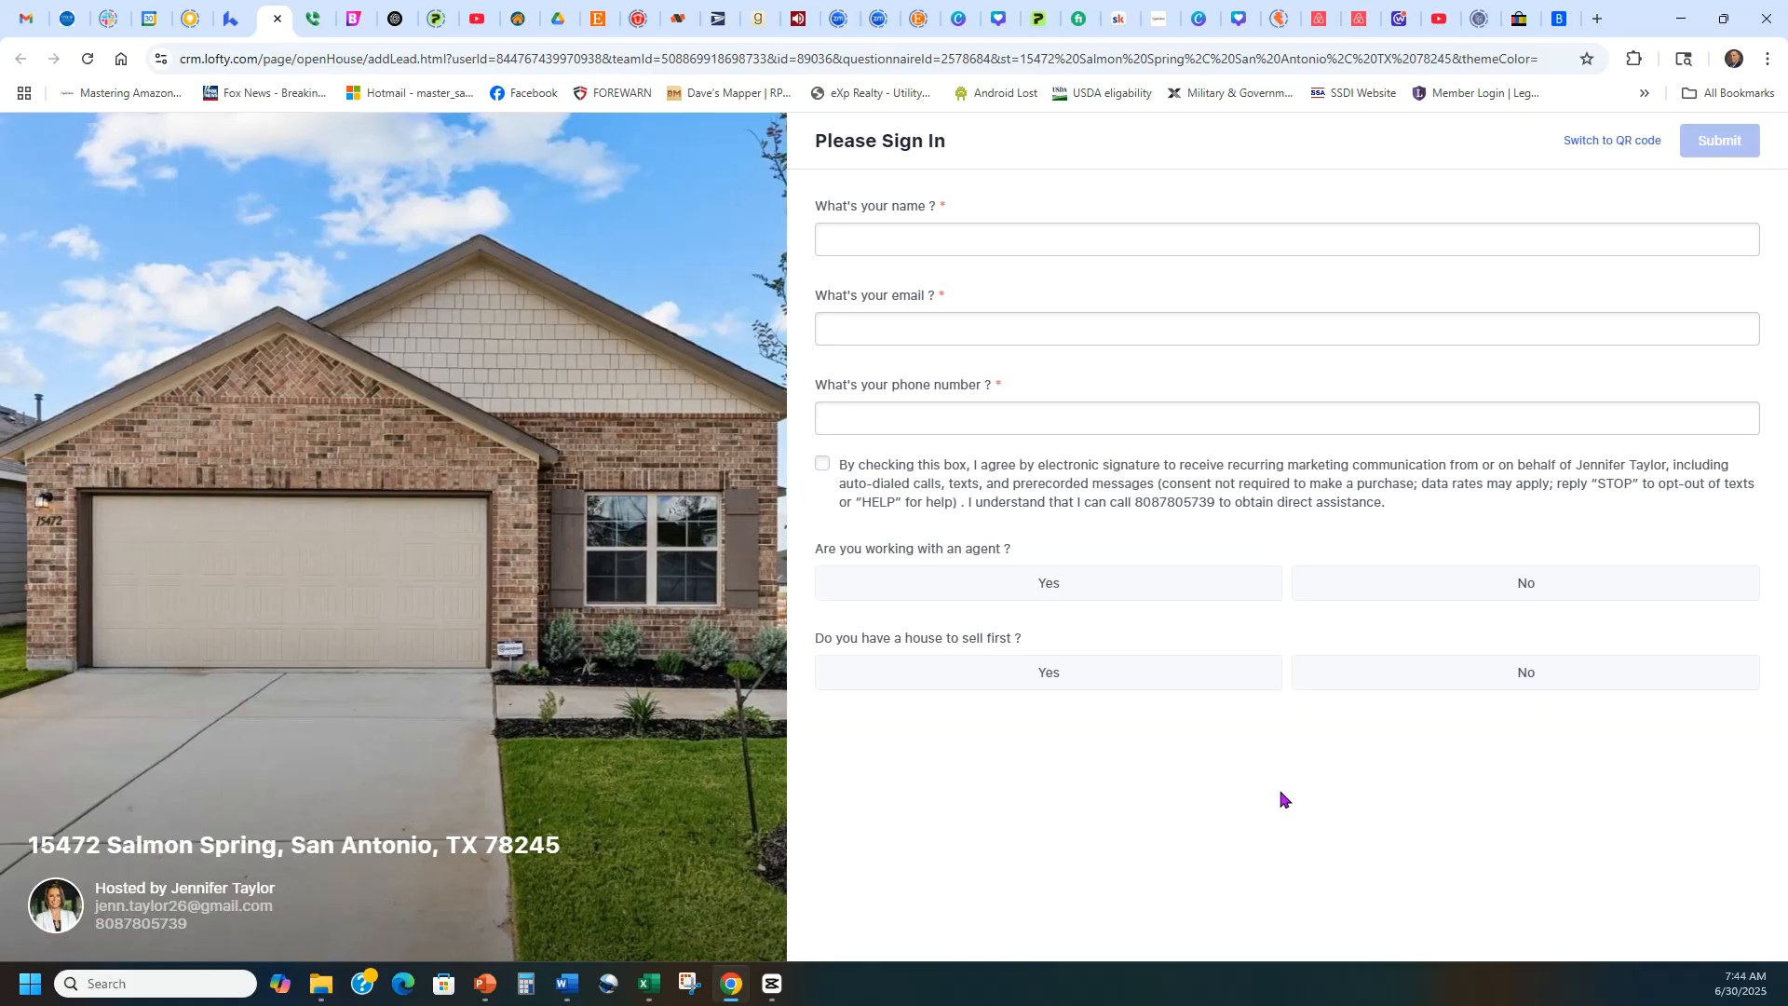
pyautogui.click(1602, 142)
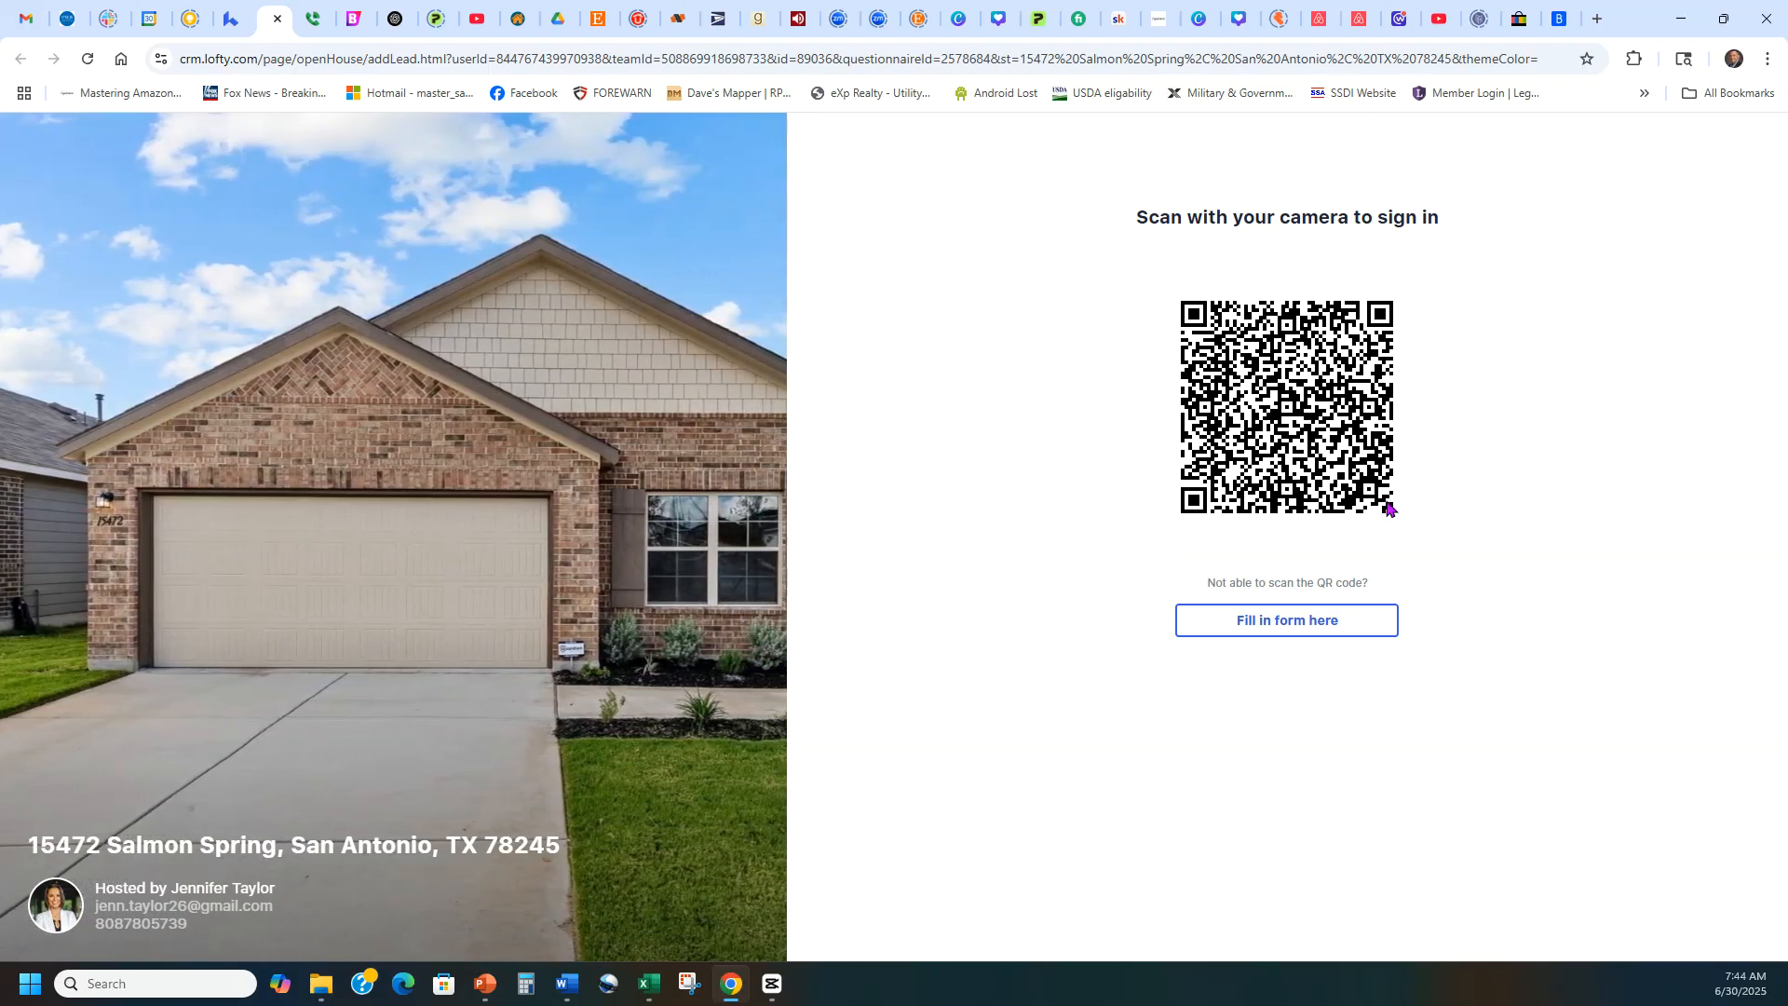
pyautogui.click(1315, 621)
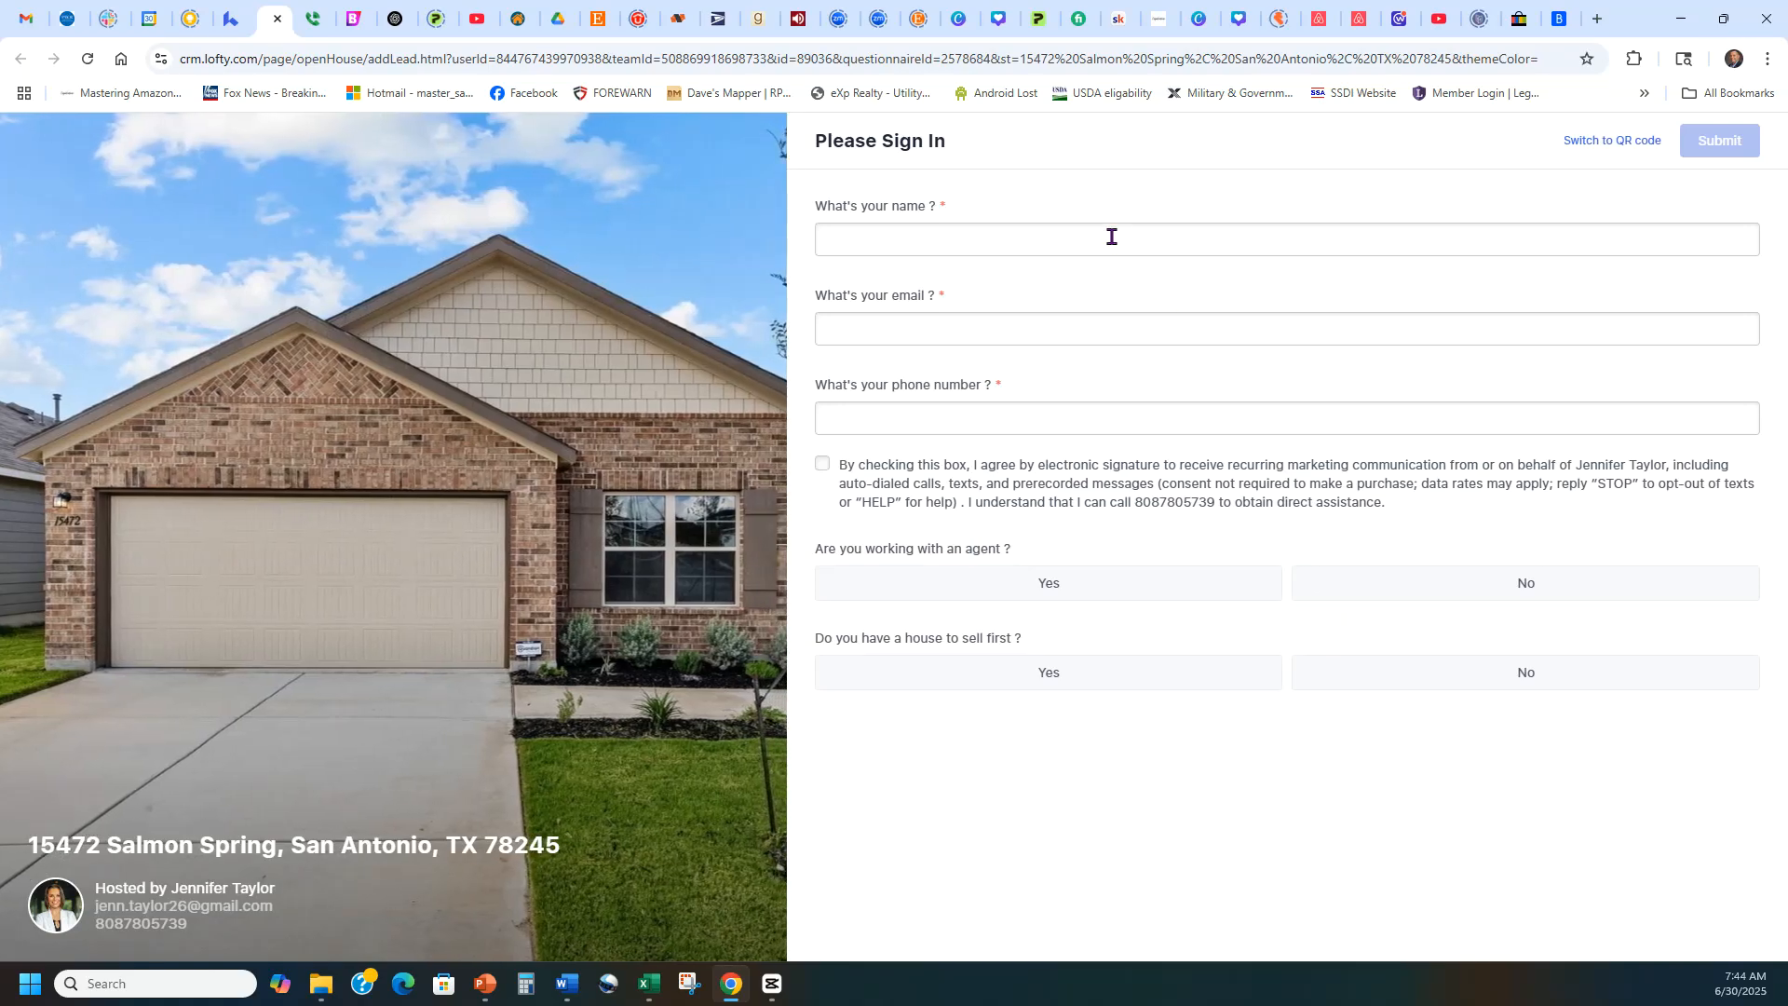
pyautogui.click(1619, 140)
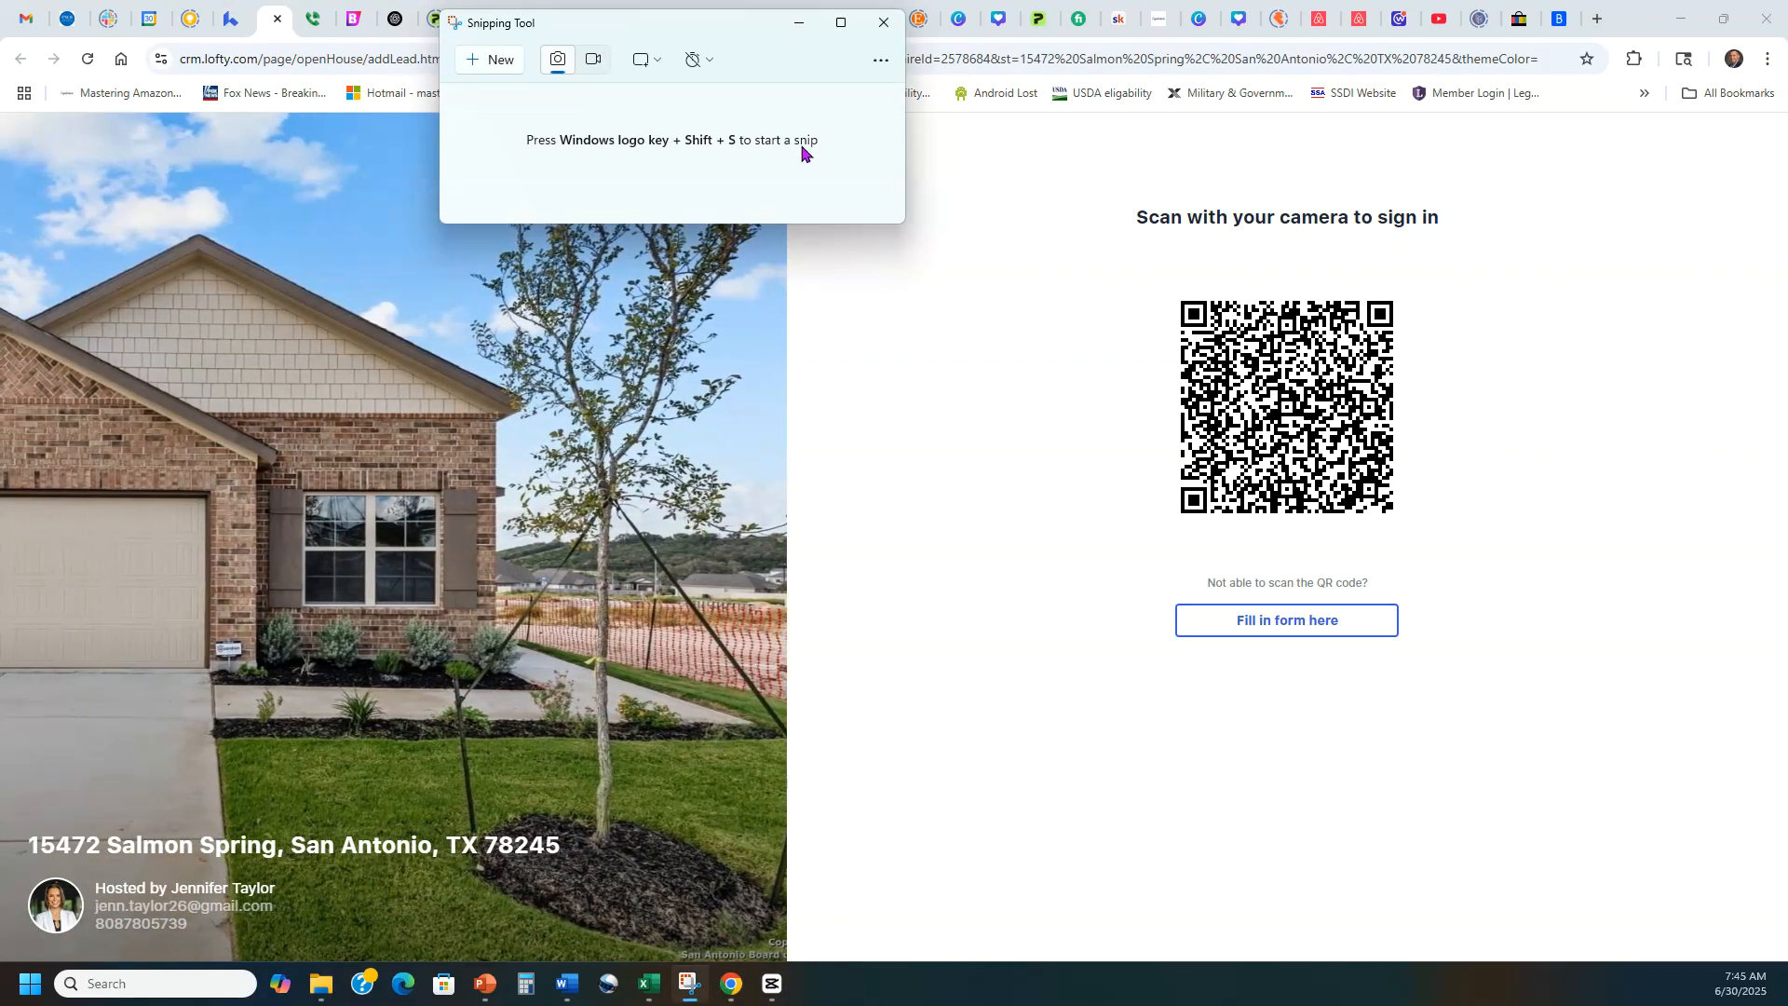
# Capture the sign-in page's QR code as a rectangular snip with the Snipping Tool, and close the snip window.
pyautogui.moveTo(698, 24); pyautogui.dragTo(635, 98)
pyautogui.click(413, 132)
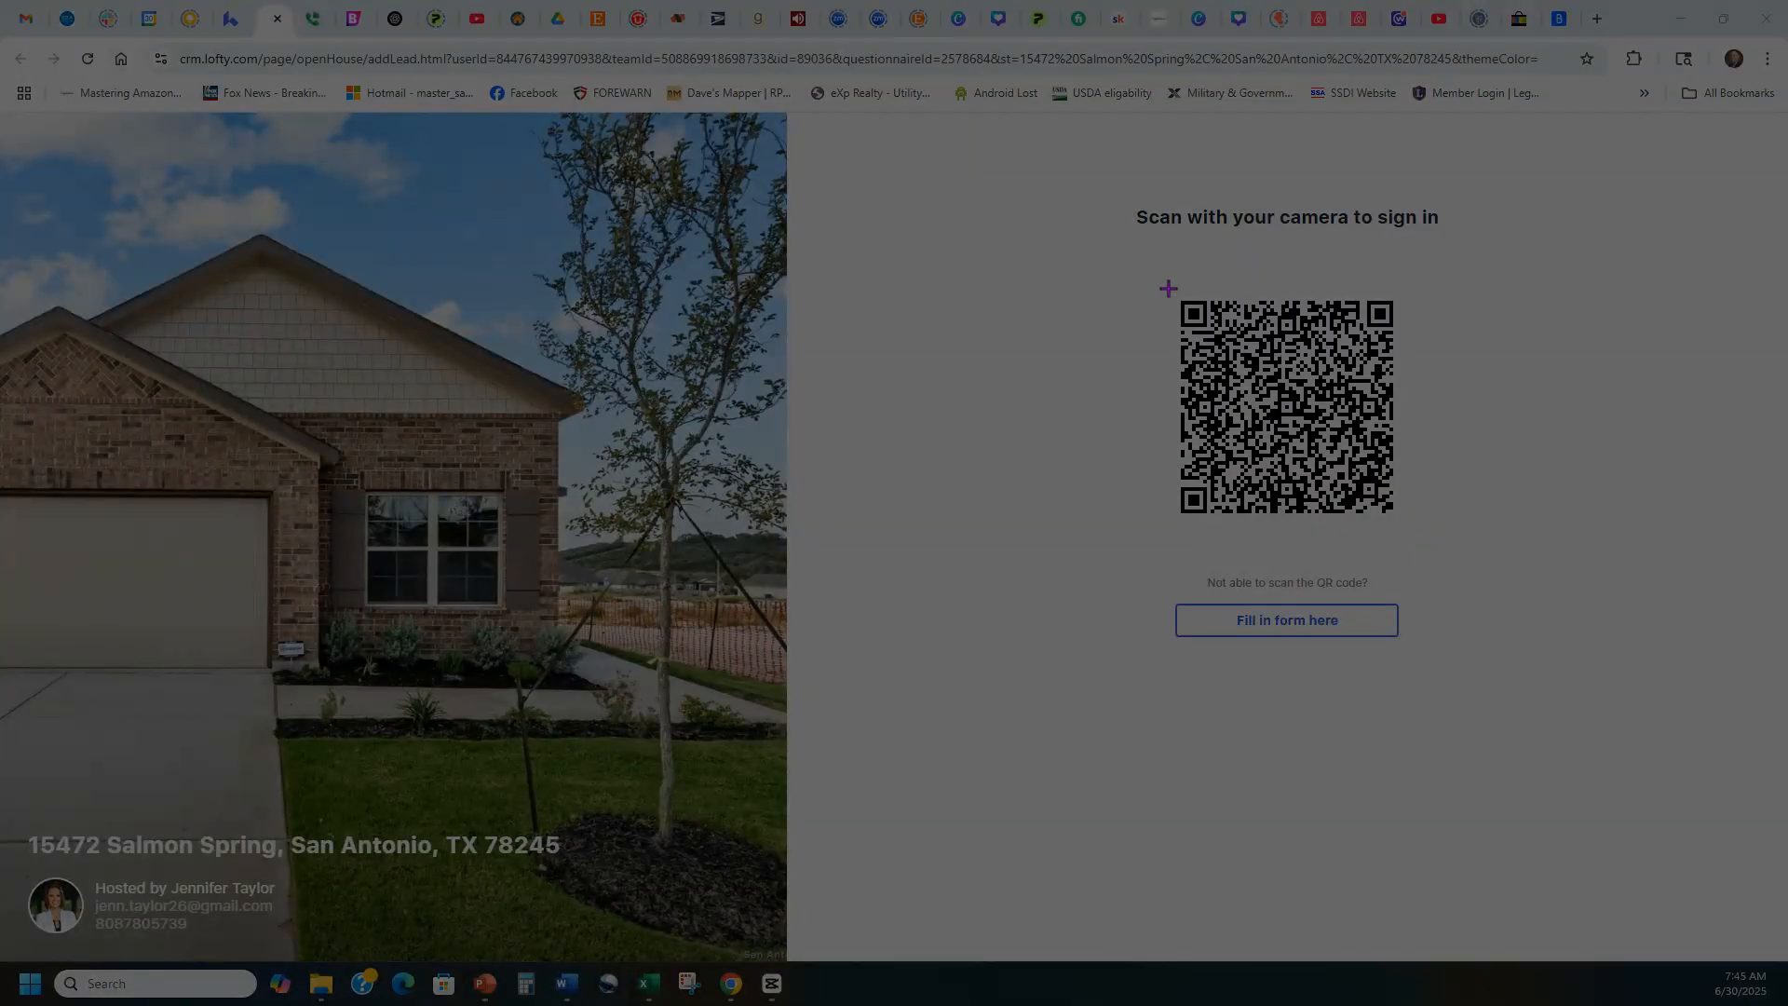
pyautogui.moveTo(1168, 289); pyautogui.dragTo(1413, 540)
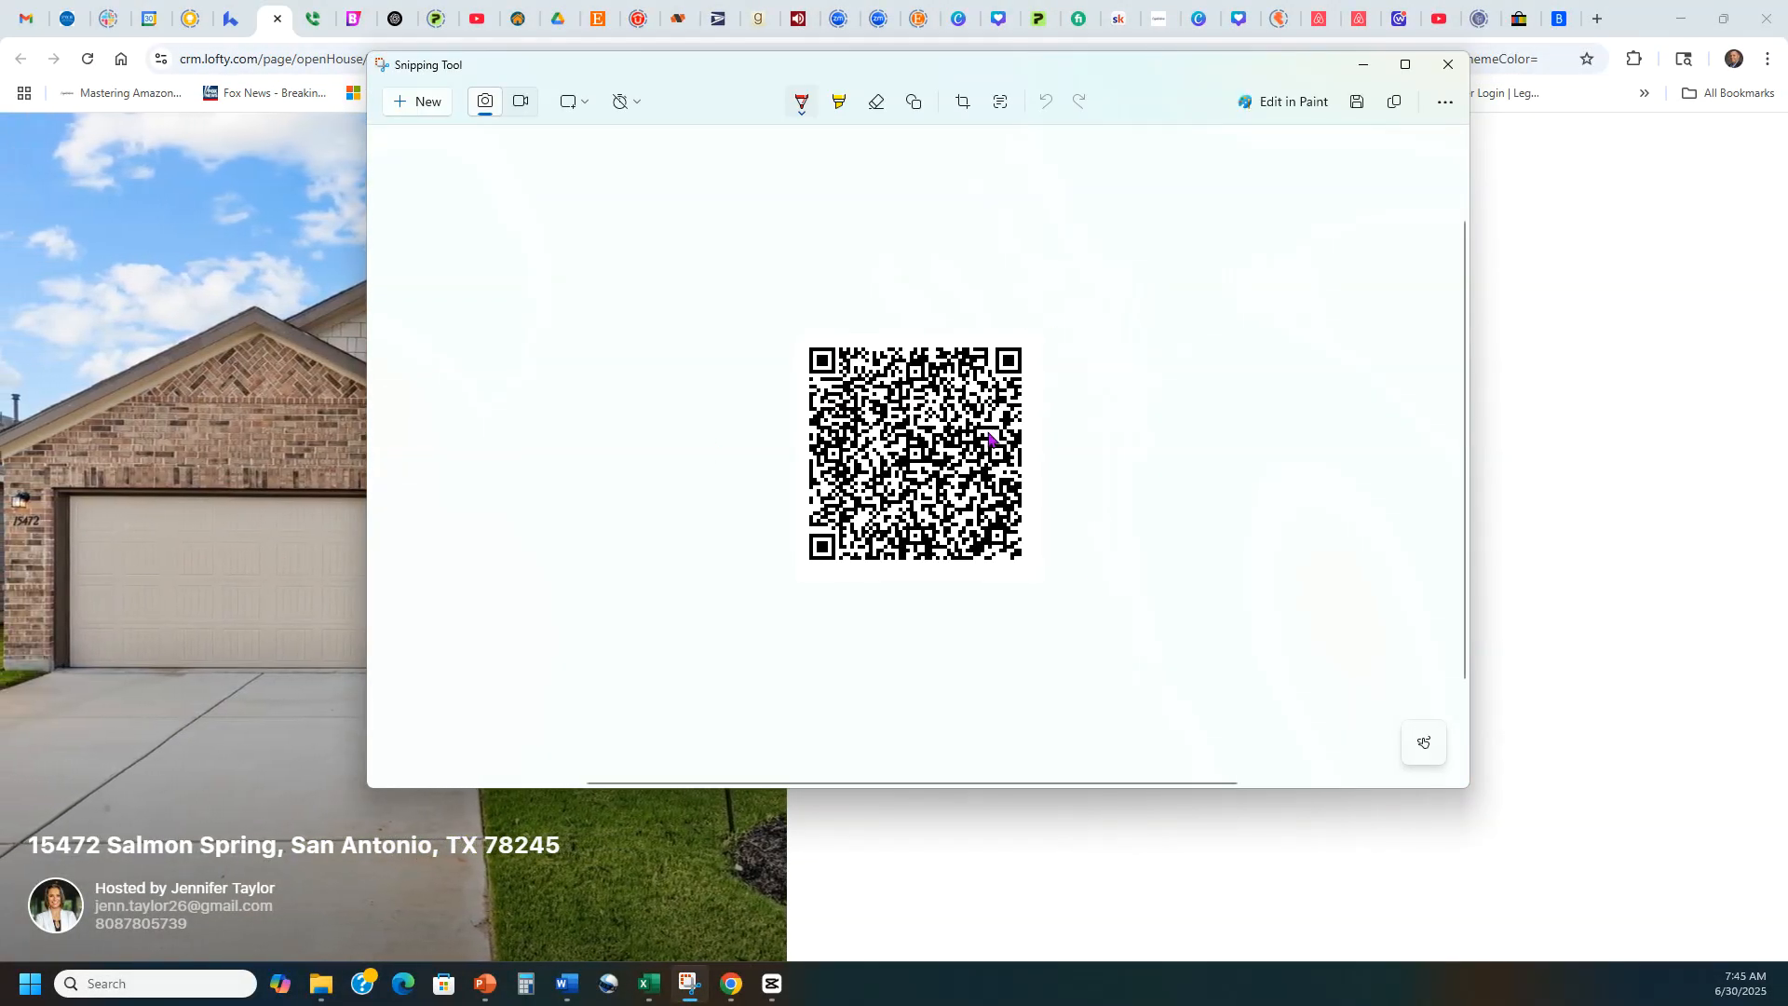
pyautogui.click(1448, 65)
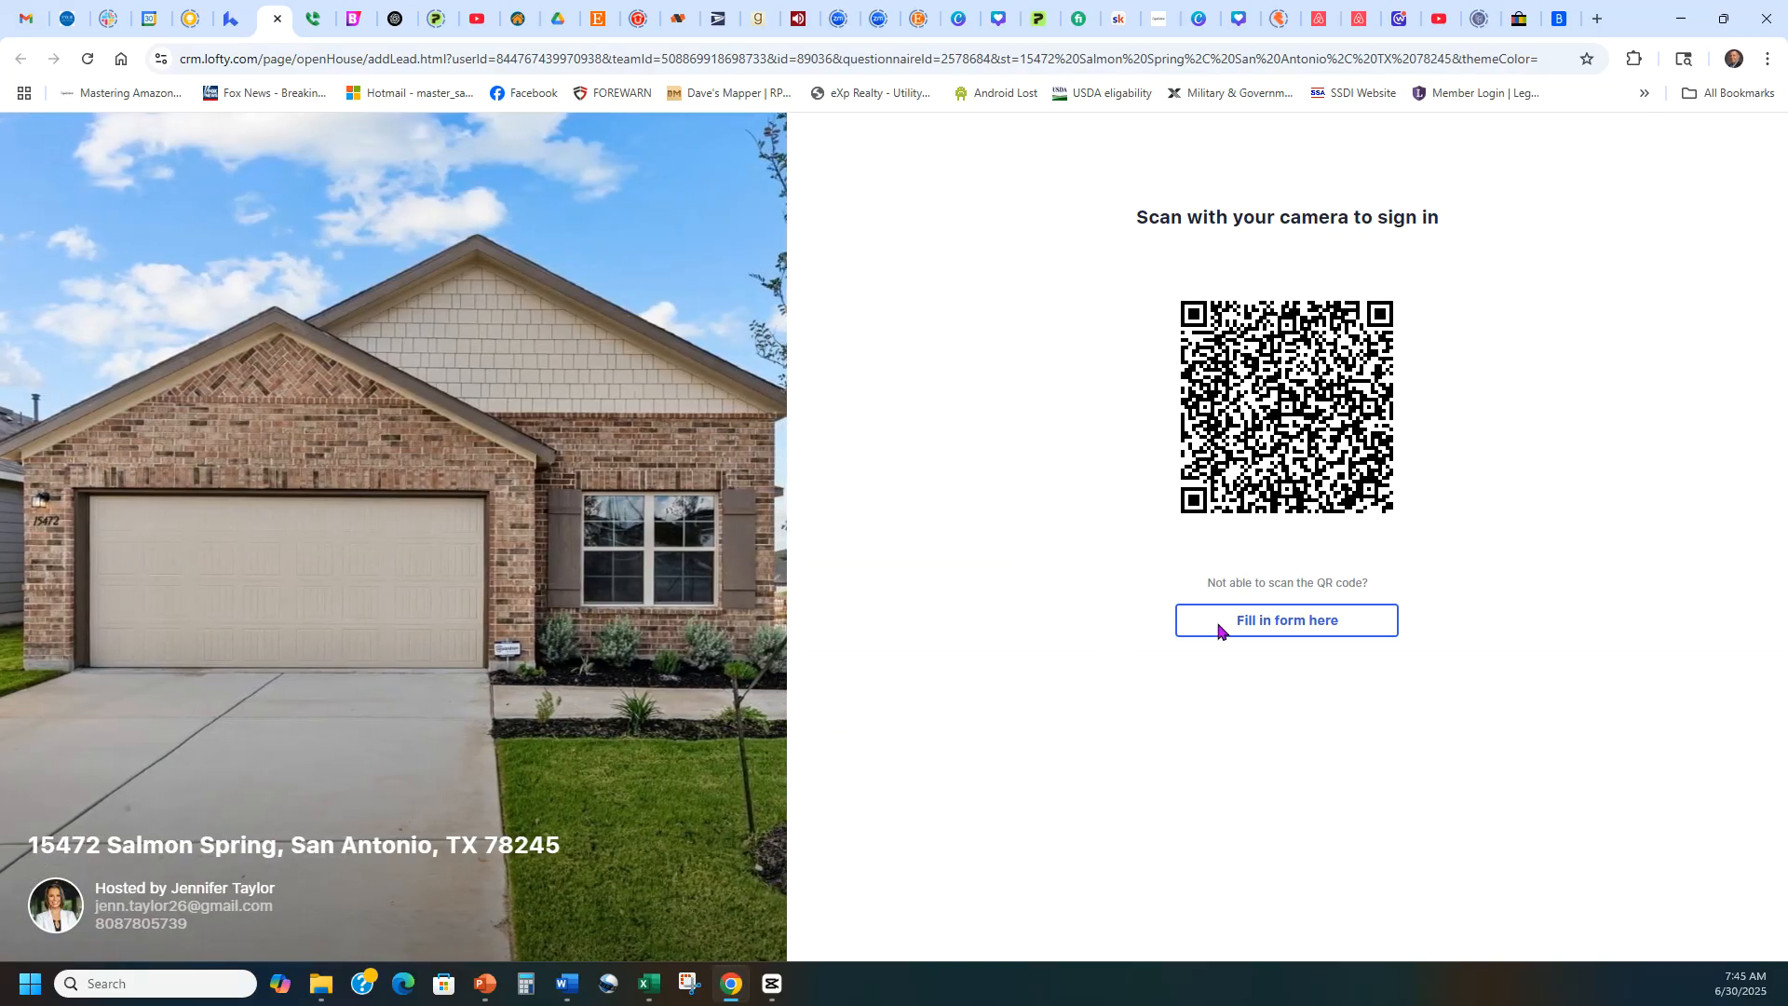
# Review the visitor fill-in form and its switch back to the QR code, and return to the Open House Forms list.
pyautogui.click(1284, 622)
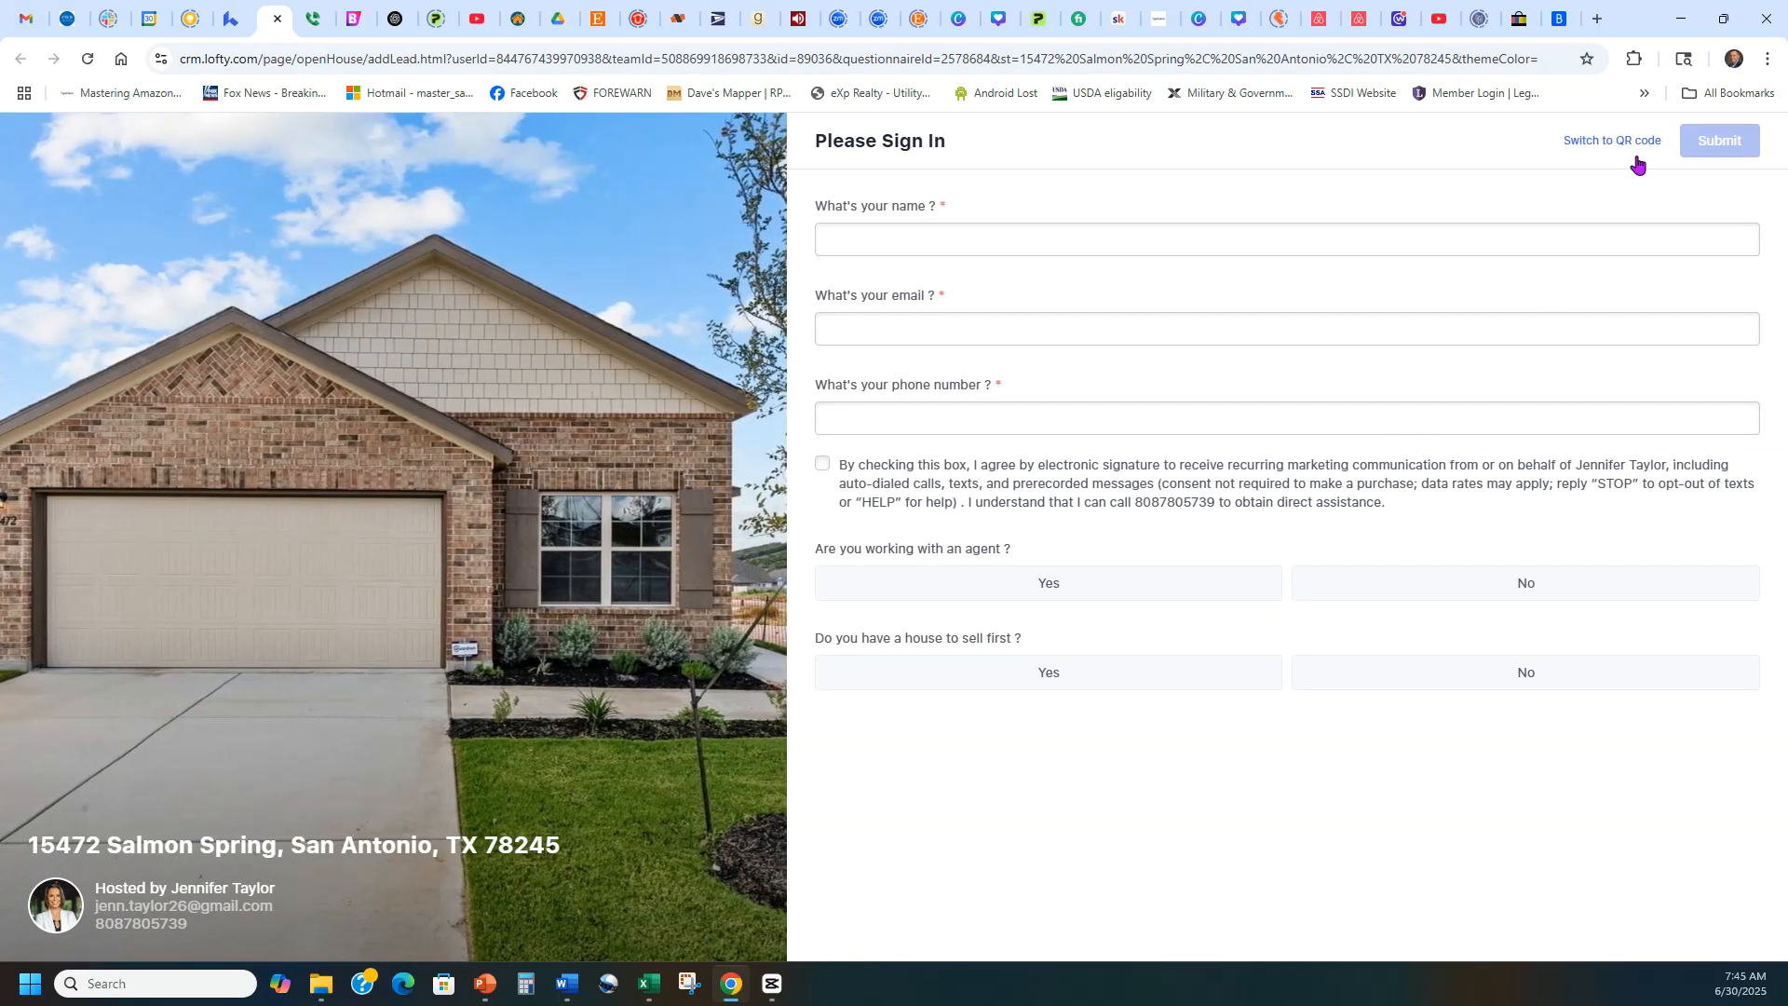
pyautogui.click(1618, 141)
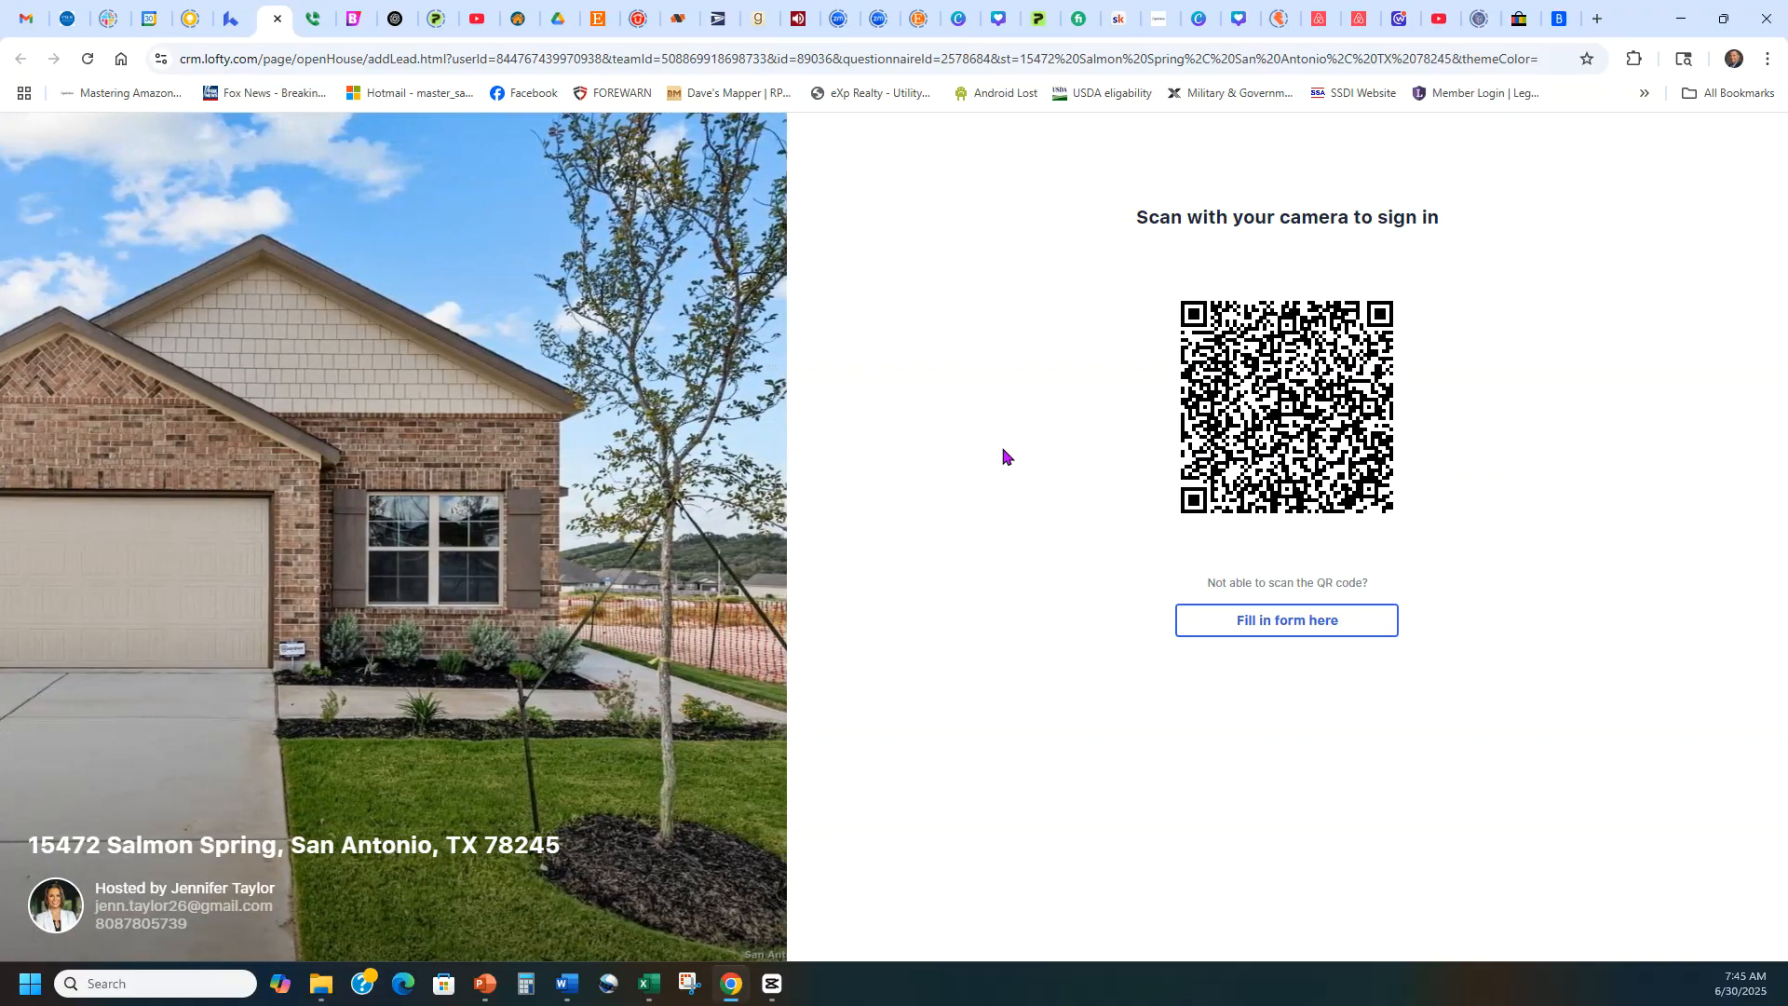
pyautogui.click(236, 13)
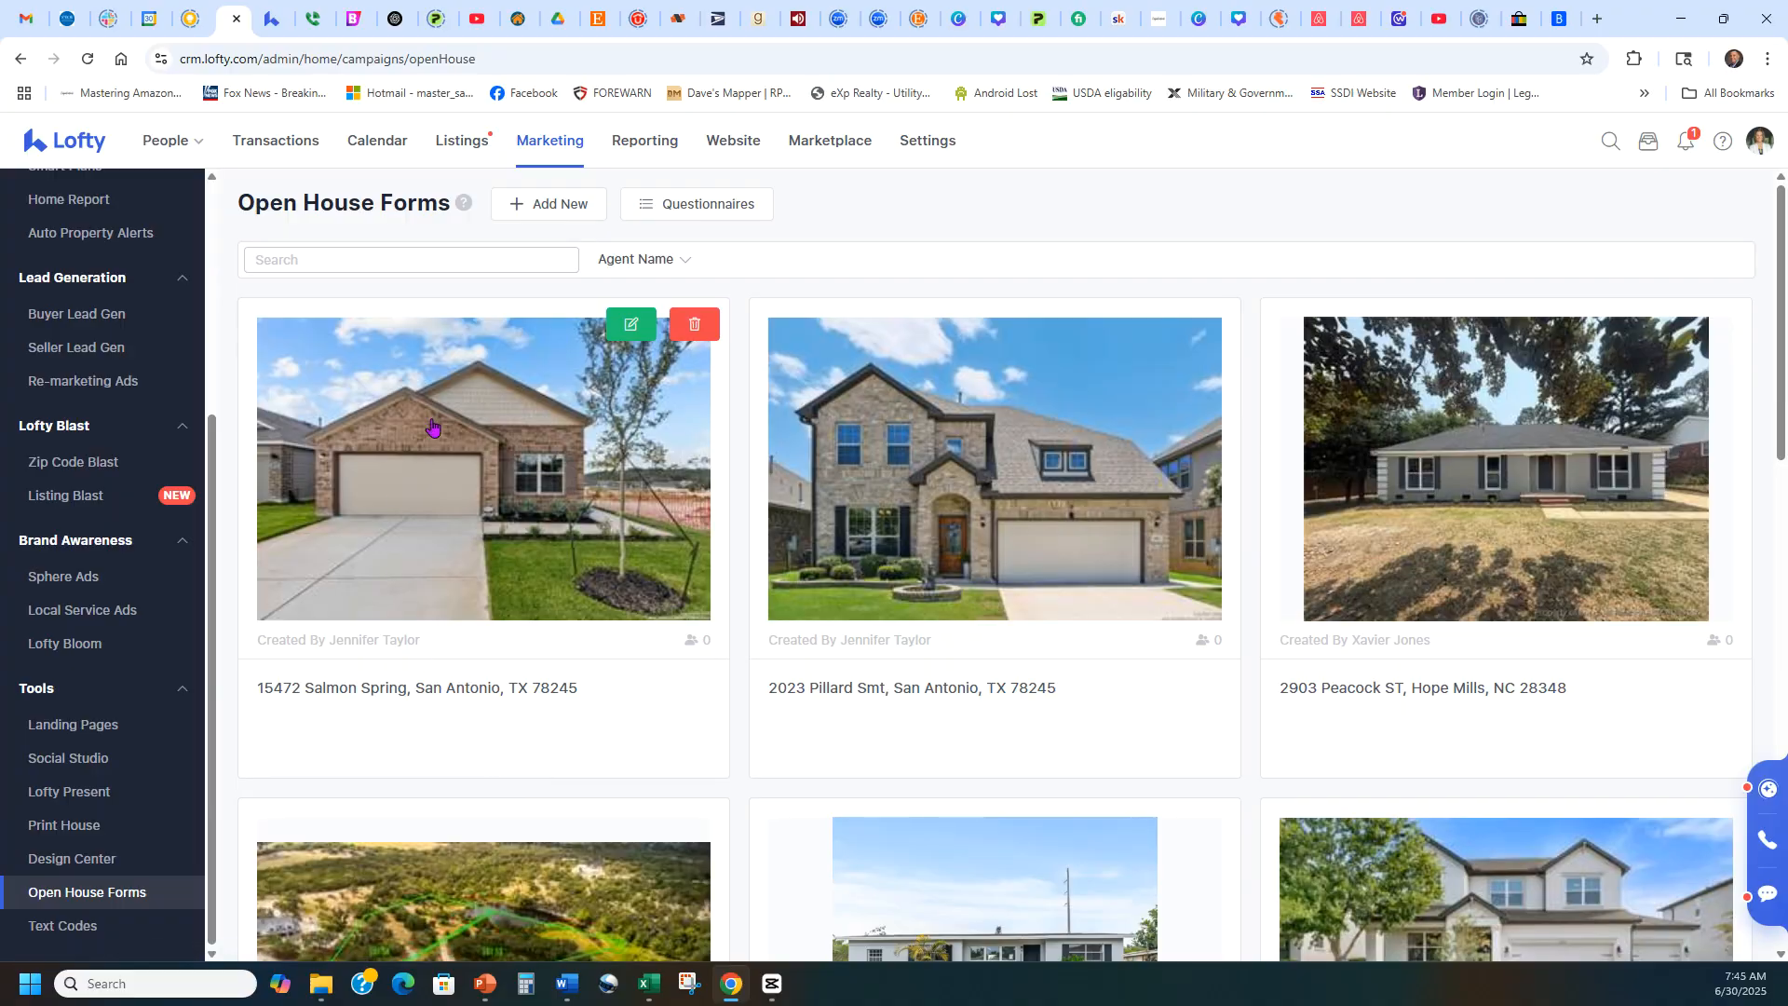
pyautogui.scroll(3, 73, 438)
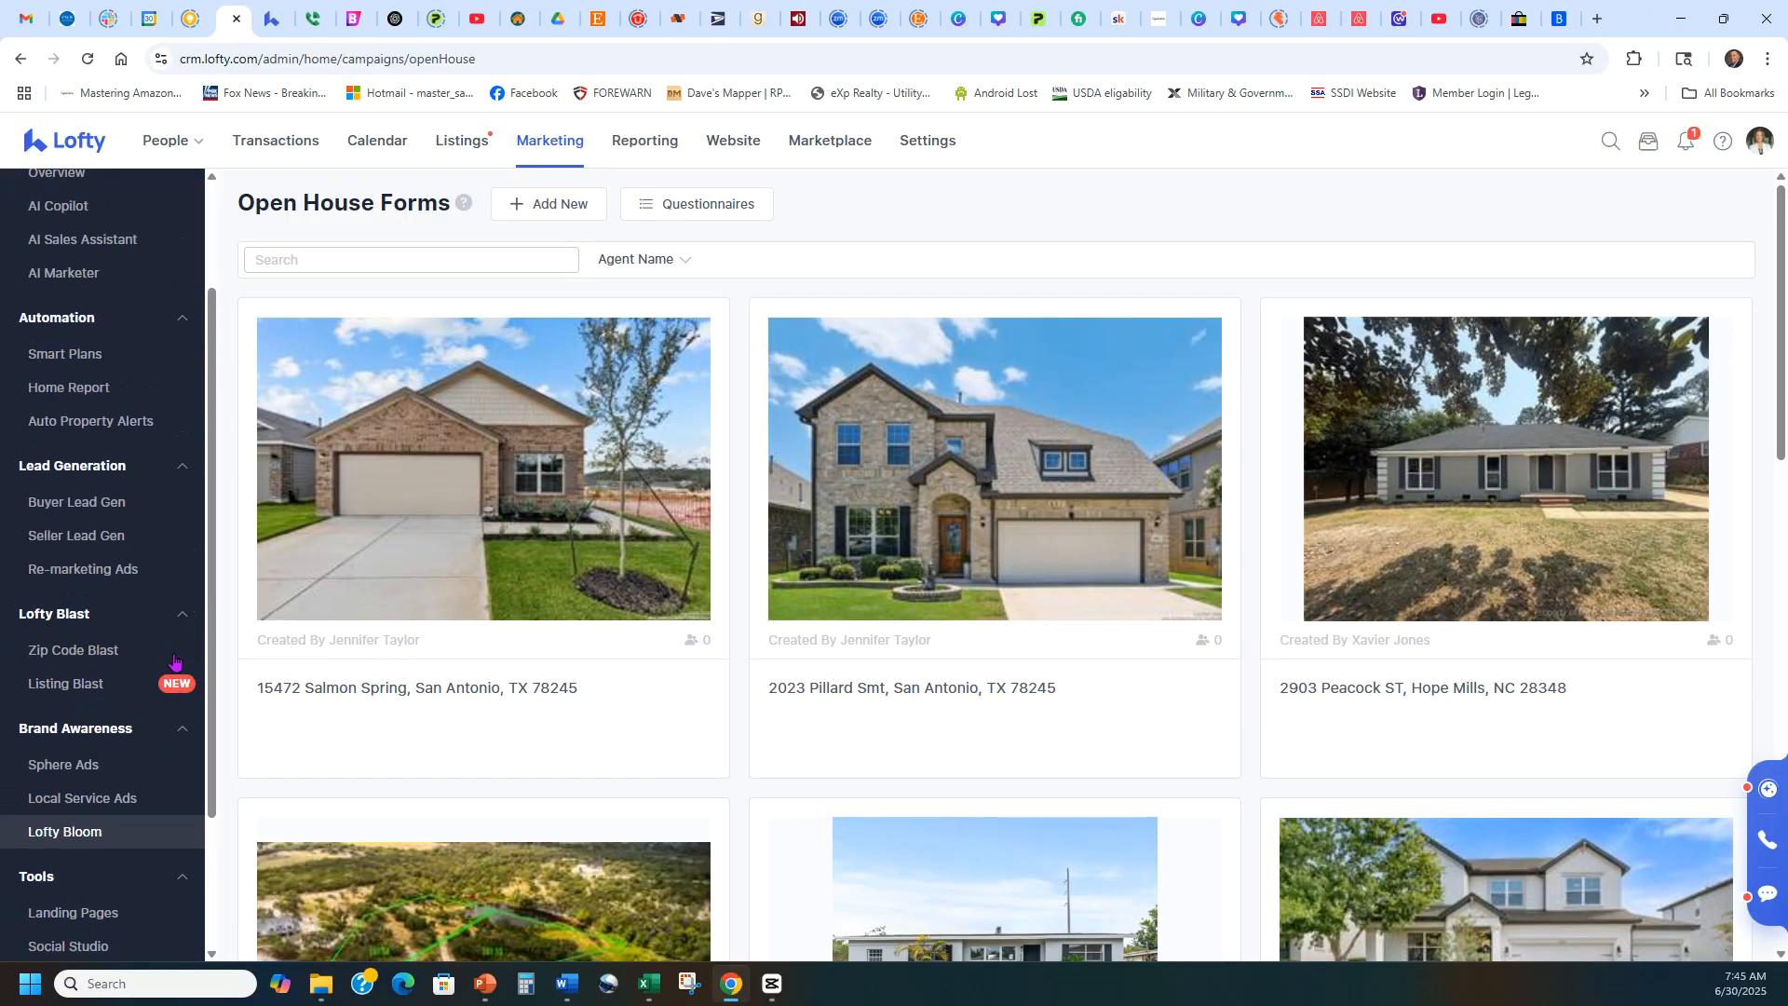